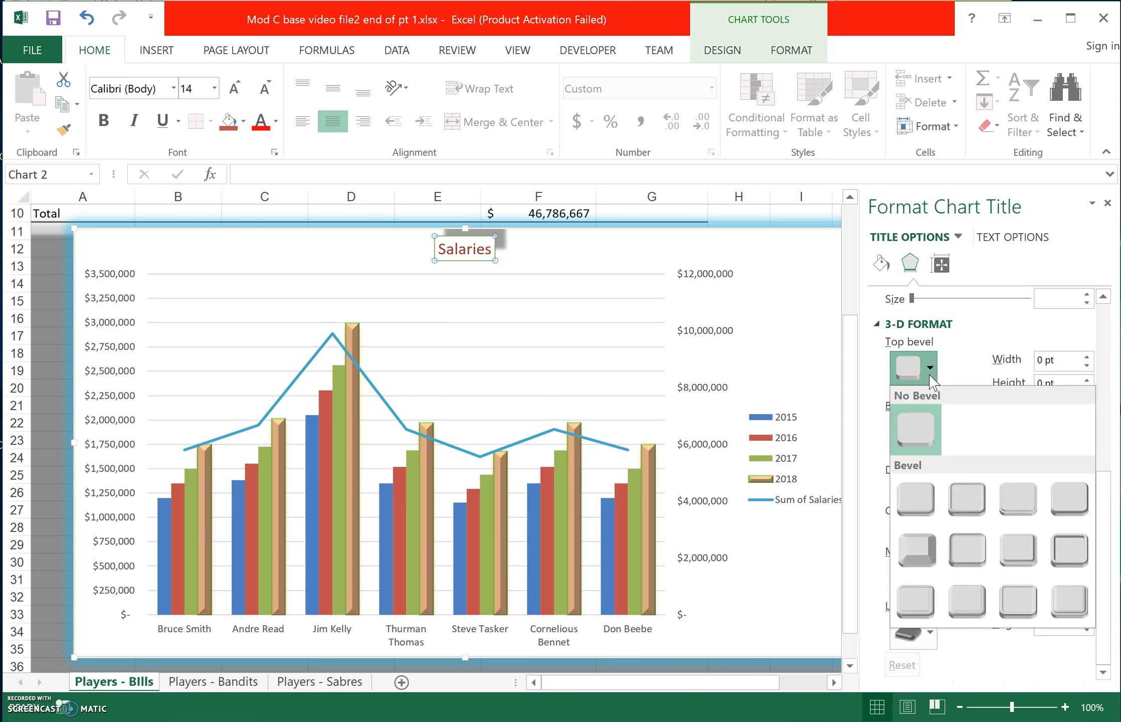
Apply a perspective shadow preset to the Salaries chart title
left_click(1105, 394)
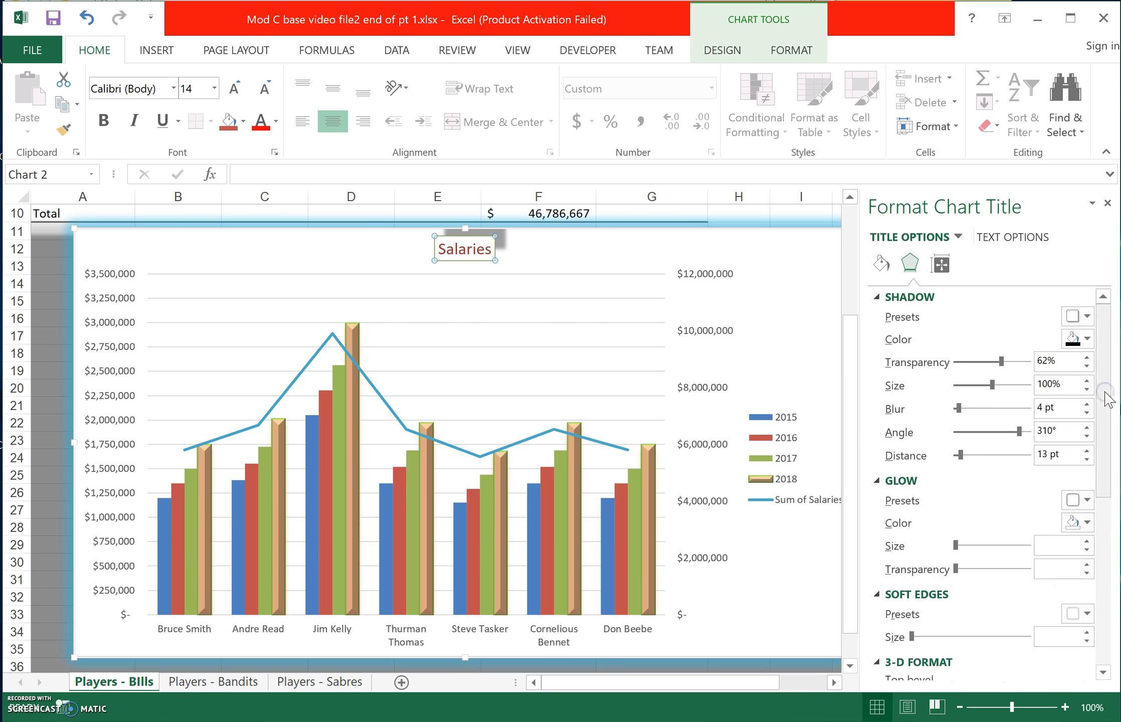
left_click(1085, 317)
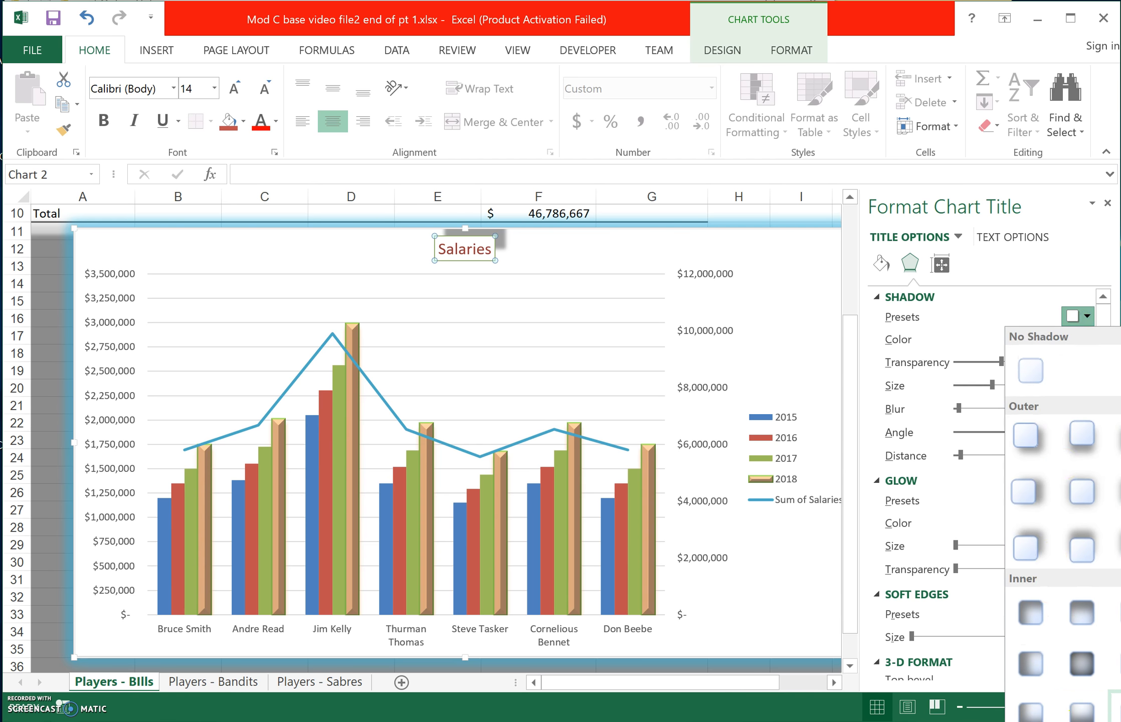
scroll(1063, 524, "down", 3)
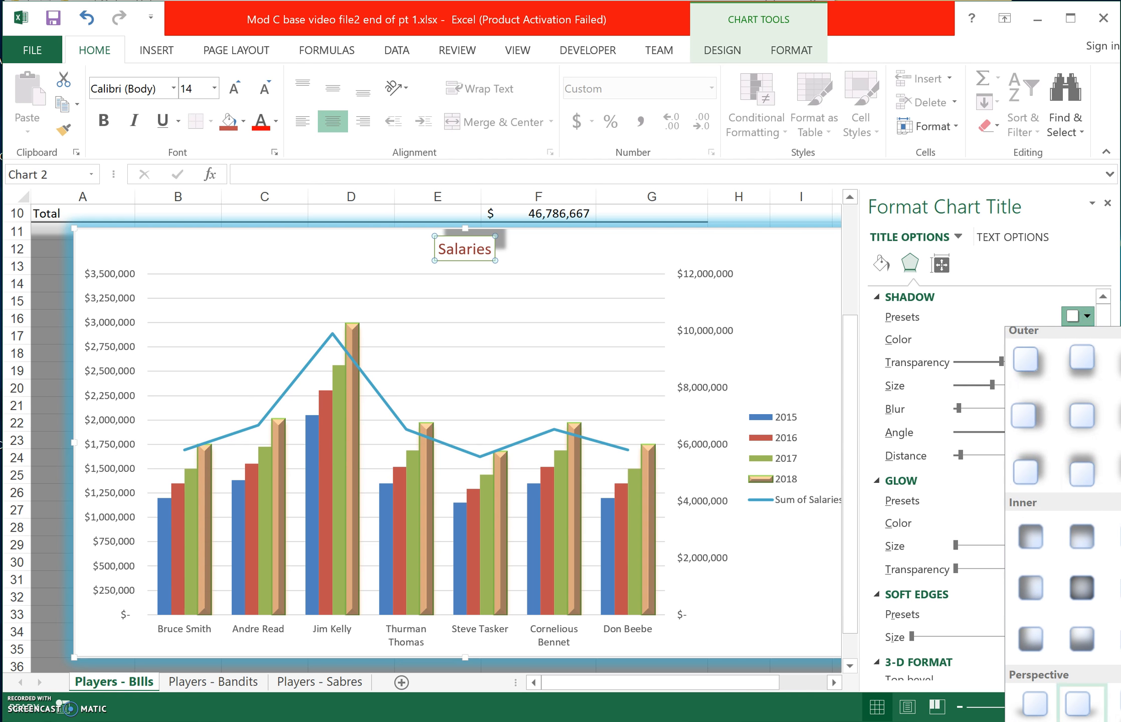
left_click(1080, 721)
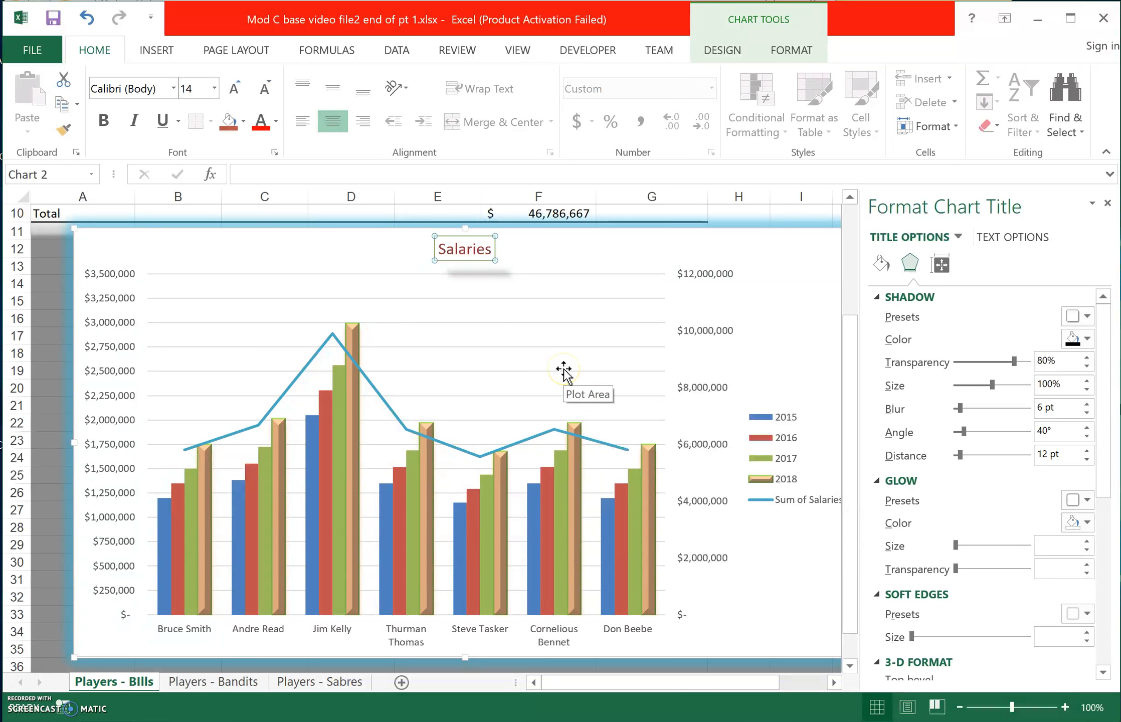
Insert a 3-D pie chart from the year headers in A2:E2 and the salary row A6:E6
scroll(563, 371, "up", 3)
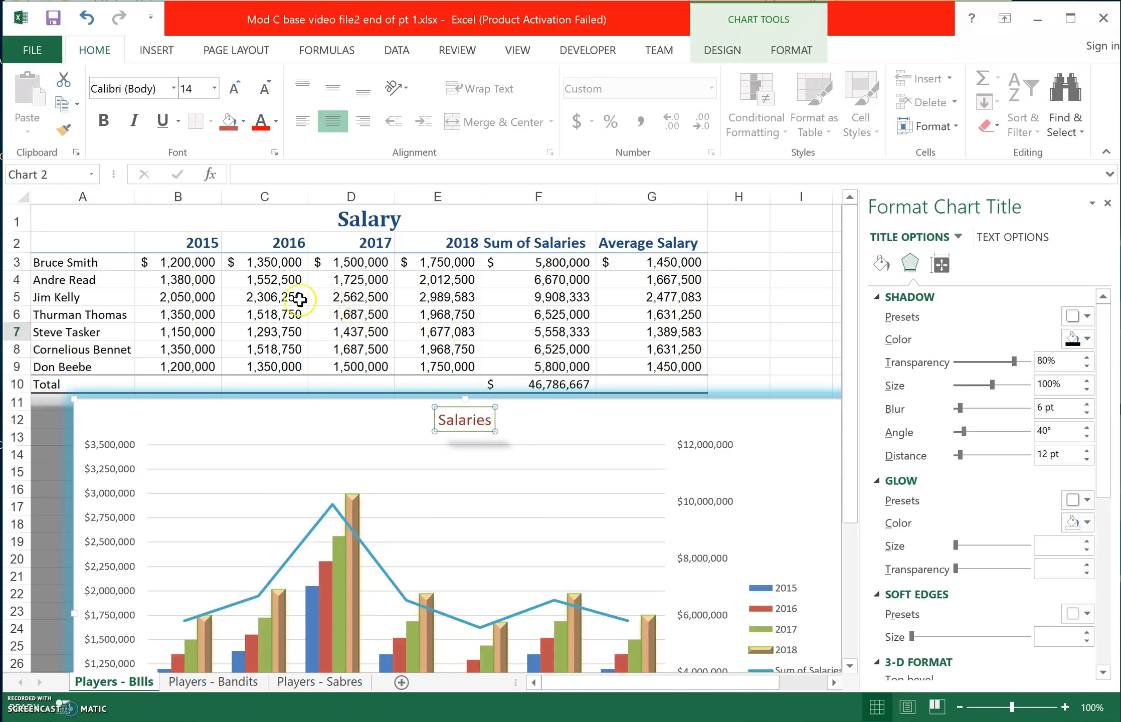
left_click_drag(67, 314, 434, 315)
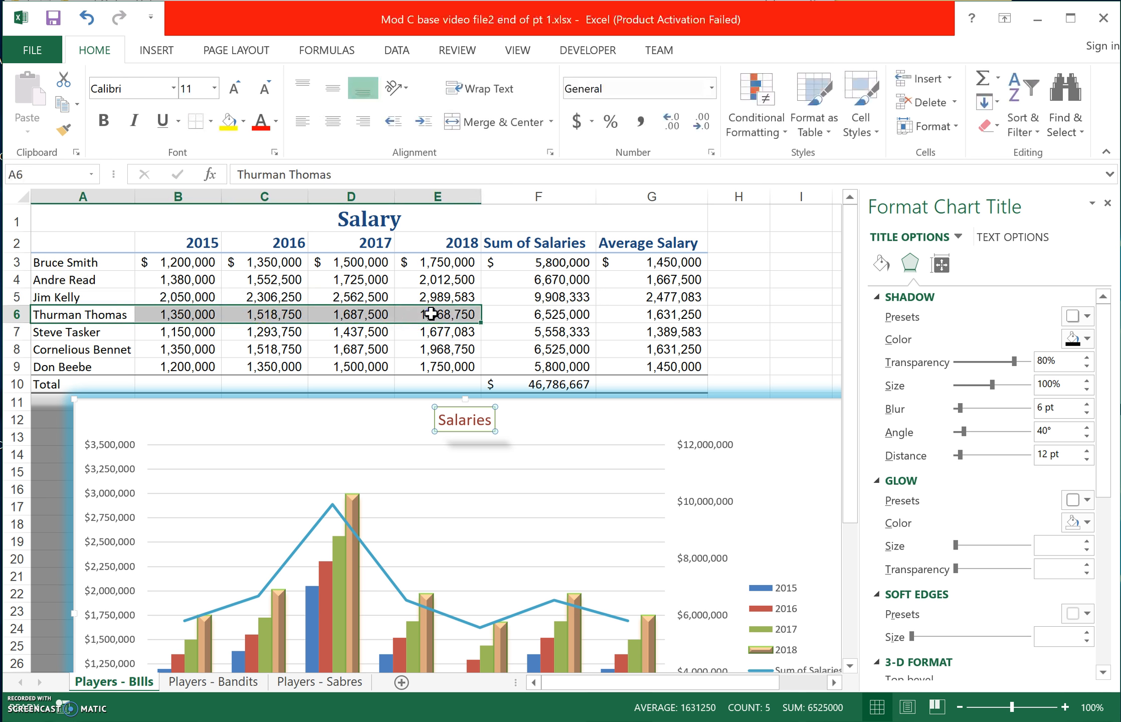
left_click_drag(115, 242, 448, 242)
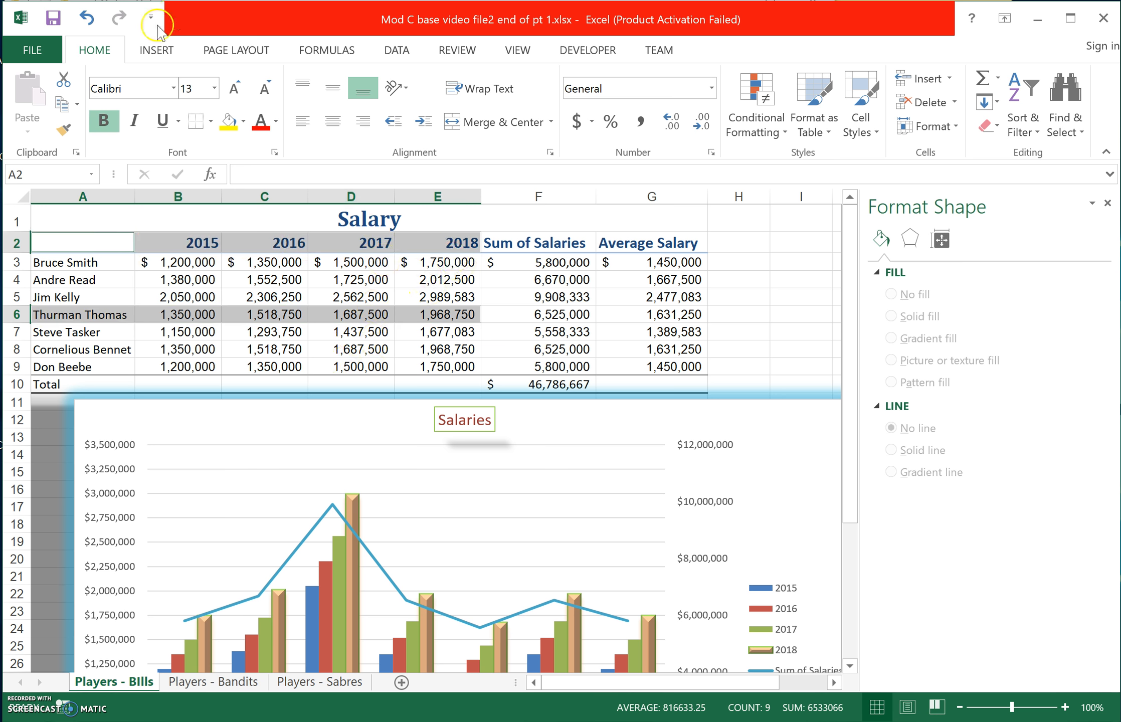
left_click(157, 50)
left_click(562, 131)
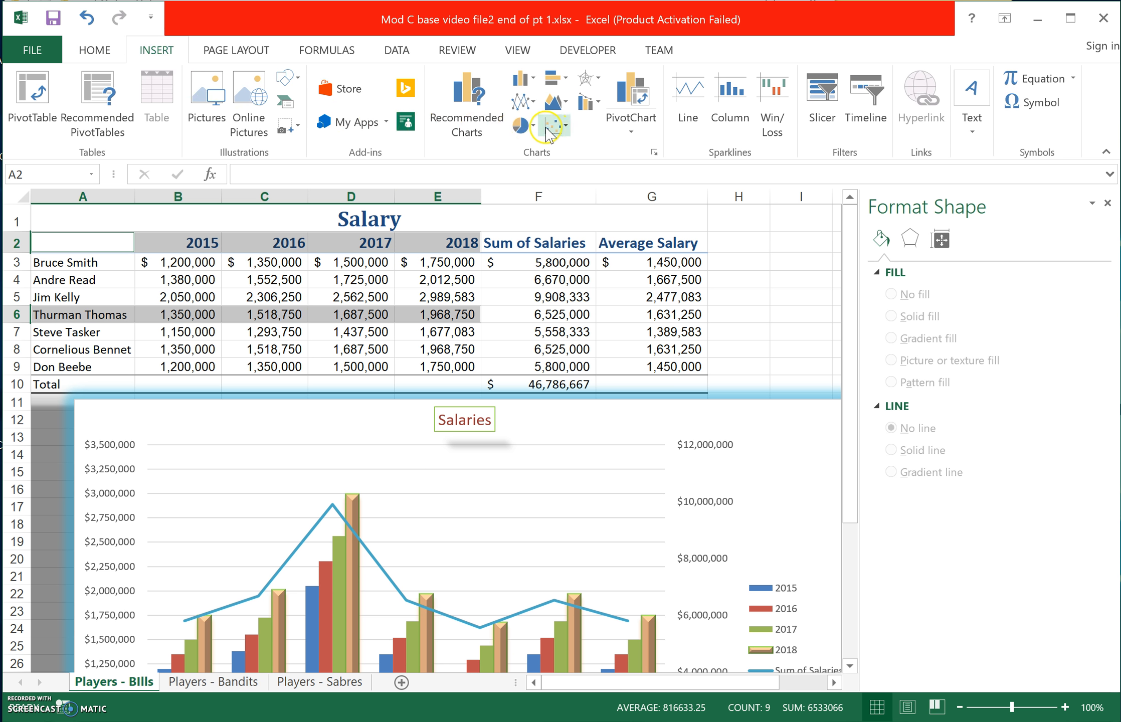
left_click(520, 125)
left_click(534, 183)
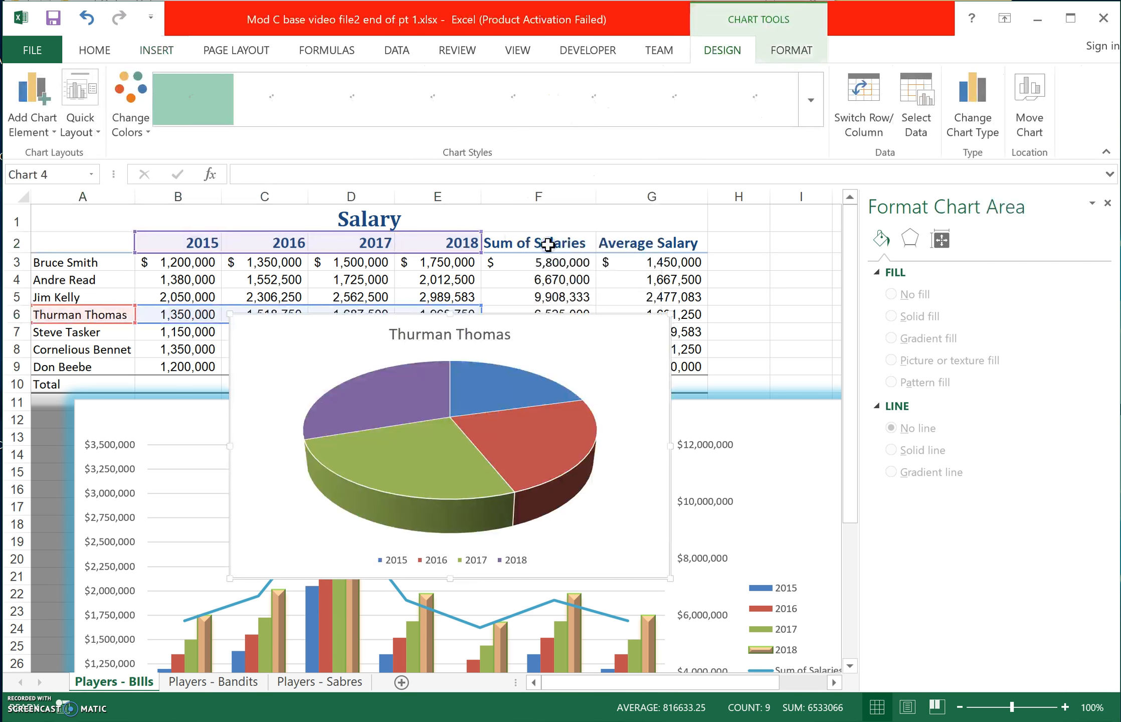
Reposition and enlarge the pie chart, moving it to a new sheet named Thurman Thomas
left_click_drag(638, 348, 500, 270)
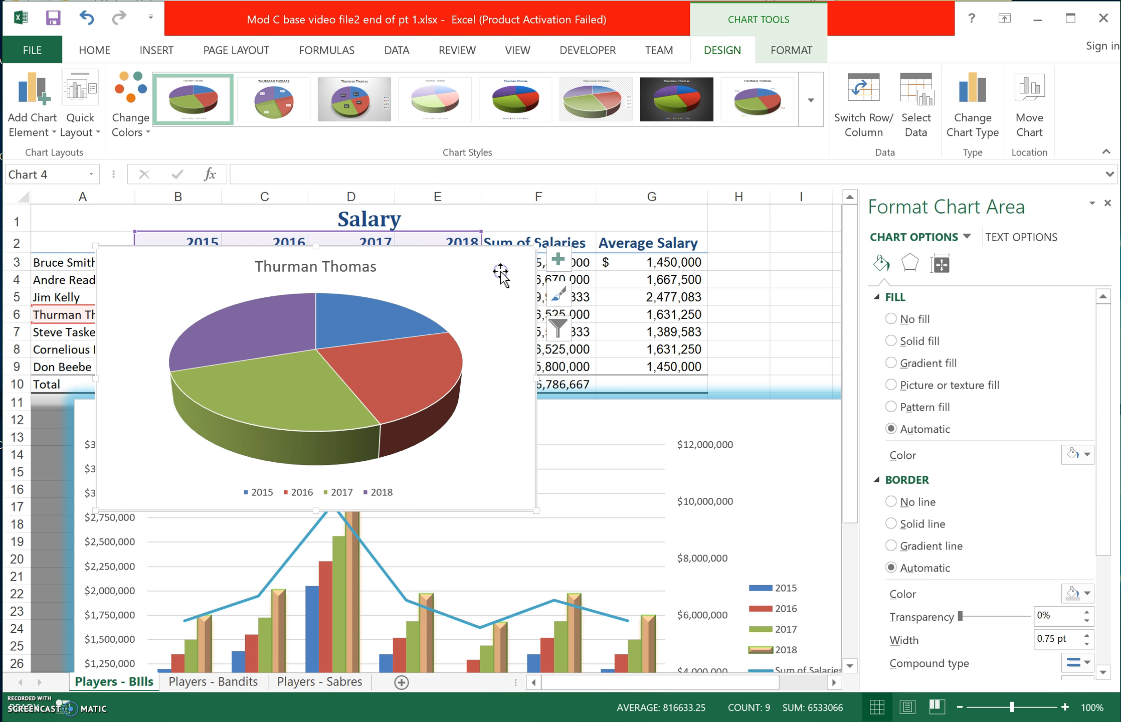
left_click_drag(534, 511, 746, 585)
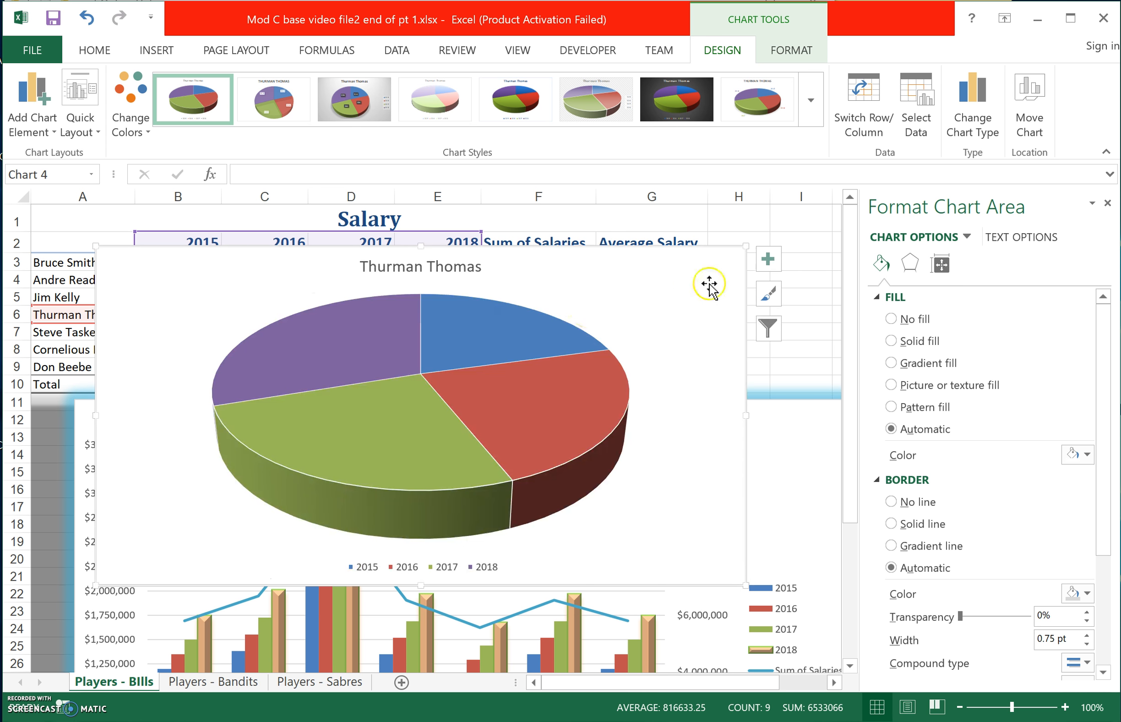
left_click(1032, 120)
left_click(651, 389)
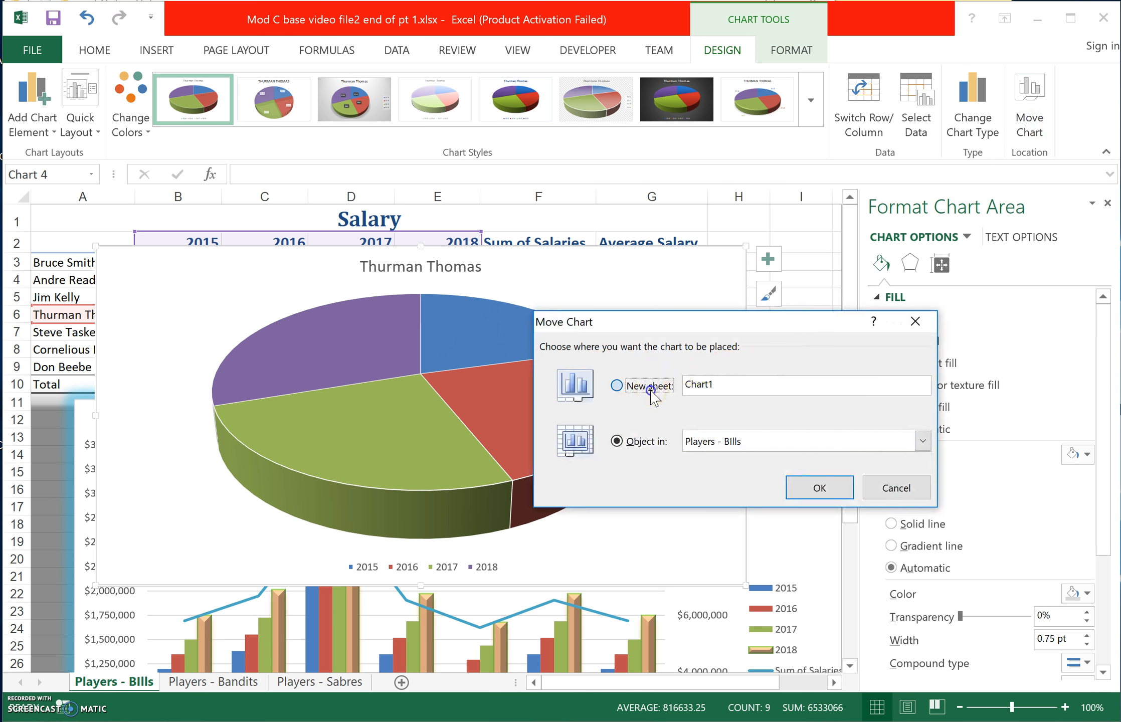
left_click(813, 485)
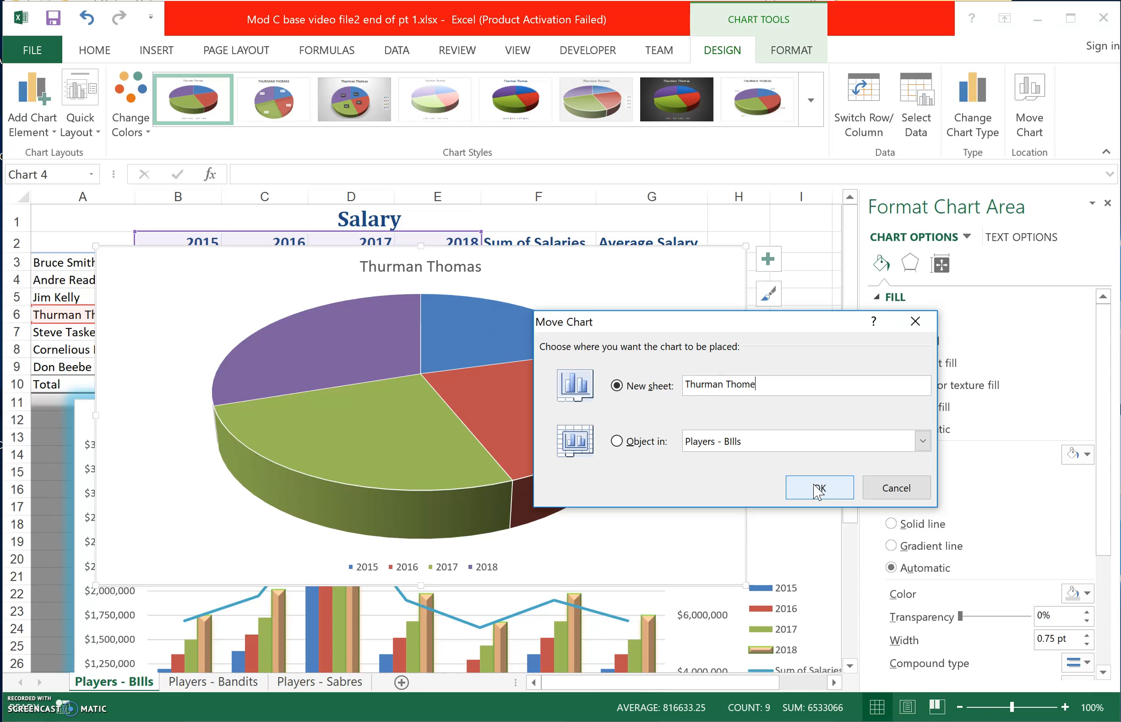
left_click(818, 487)
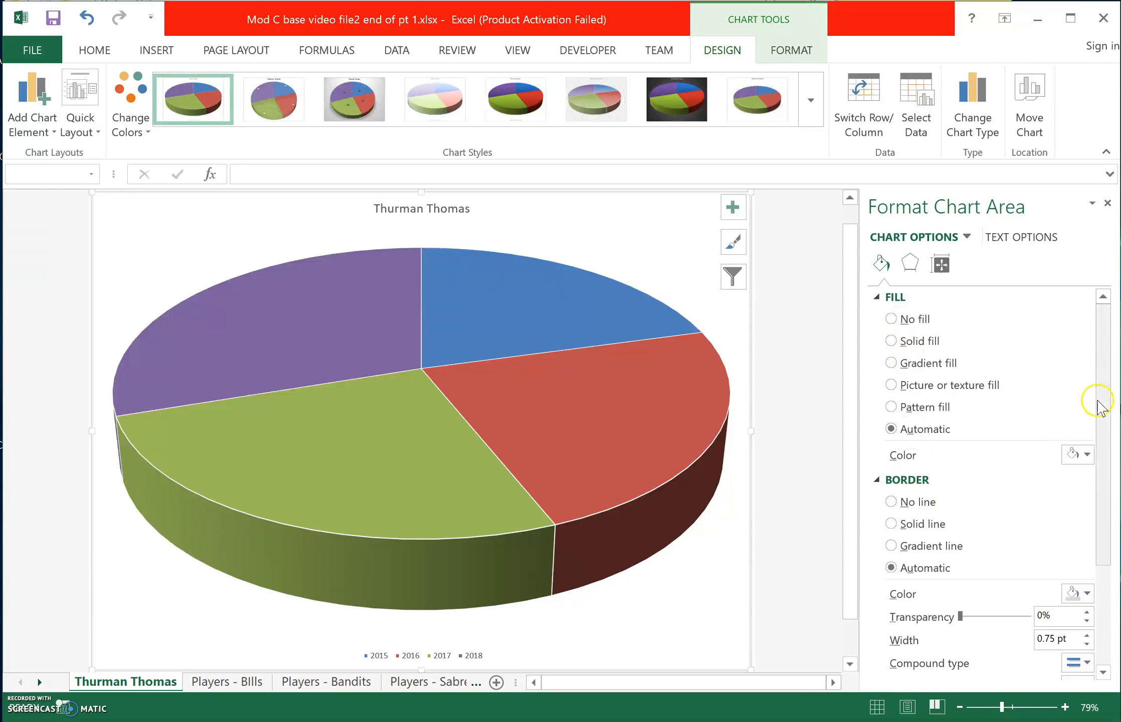
Pull the red 2016 slice outward from the rest of the pie
left_click_drag(1100, 400, 1112, 506)
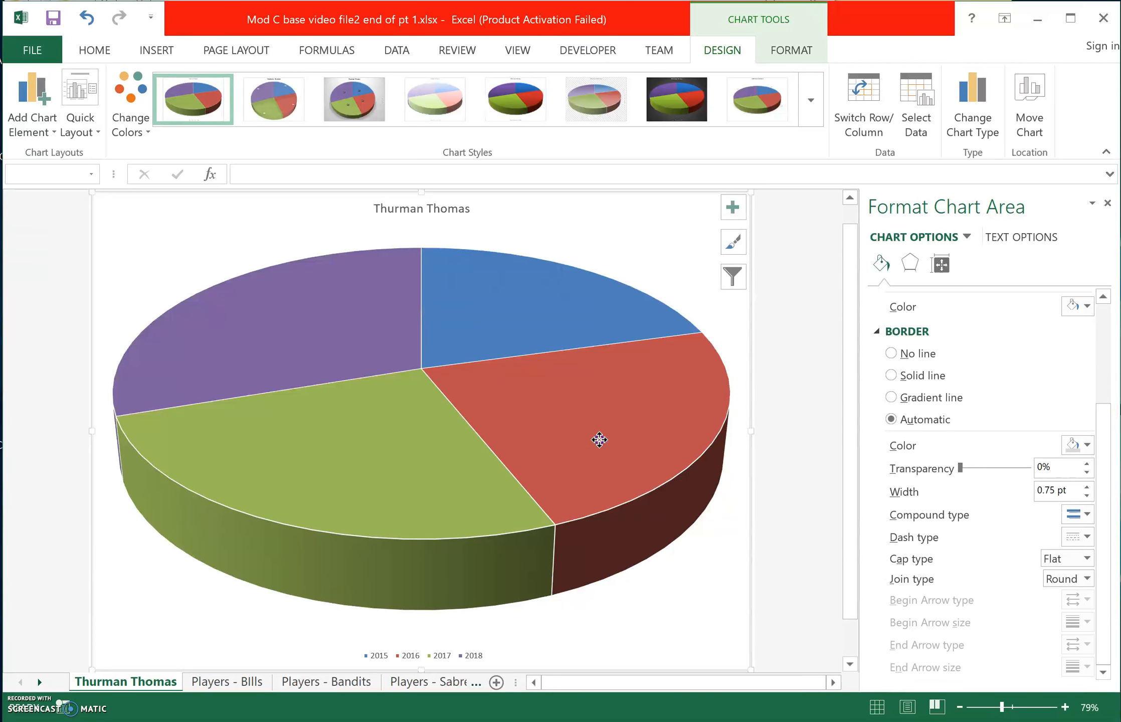
left_click(606, 441)
left_click_drag(623, 439, 682, 477)
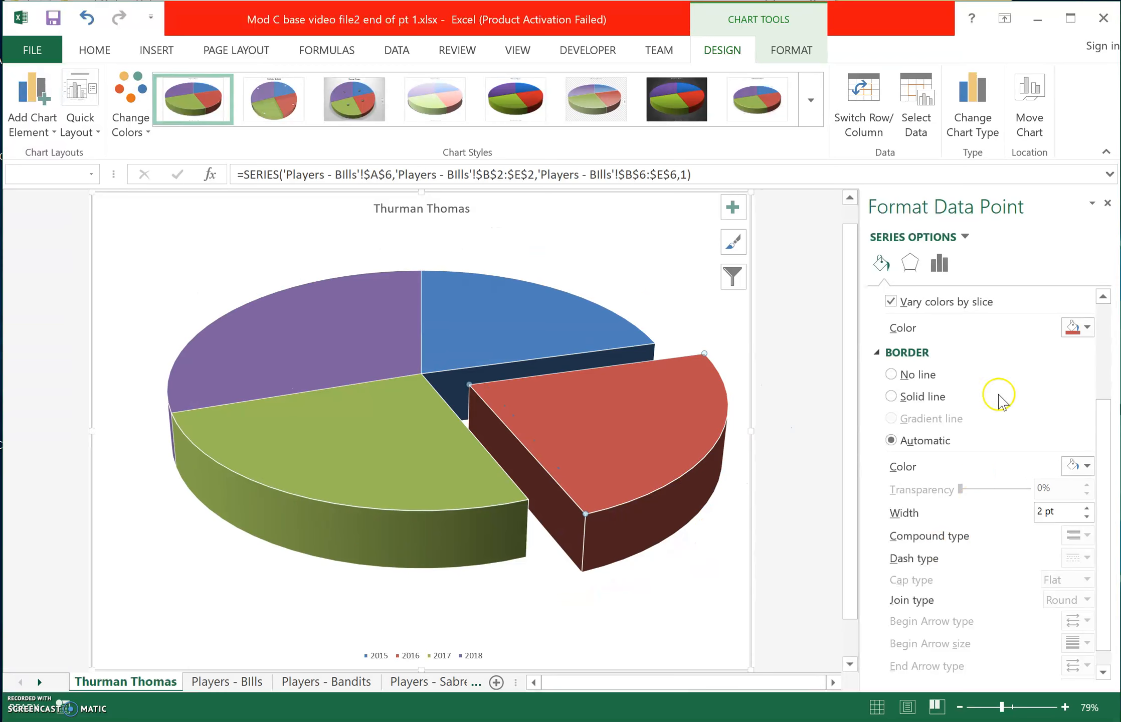
Try a framed top bevel on the 2016 slice, and replace it with the angled top bevel
left_click(911, 265)
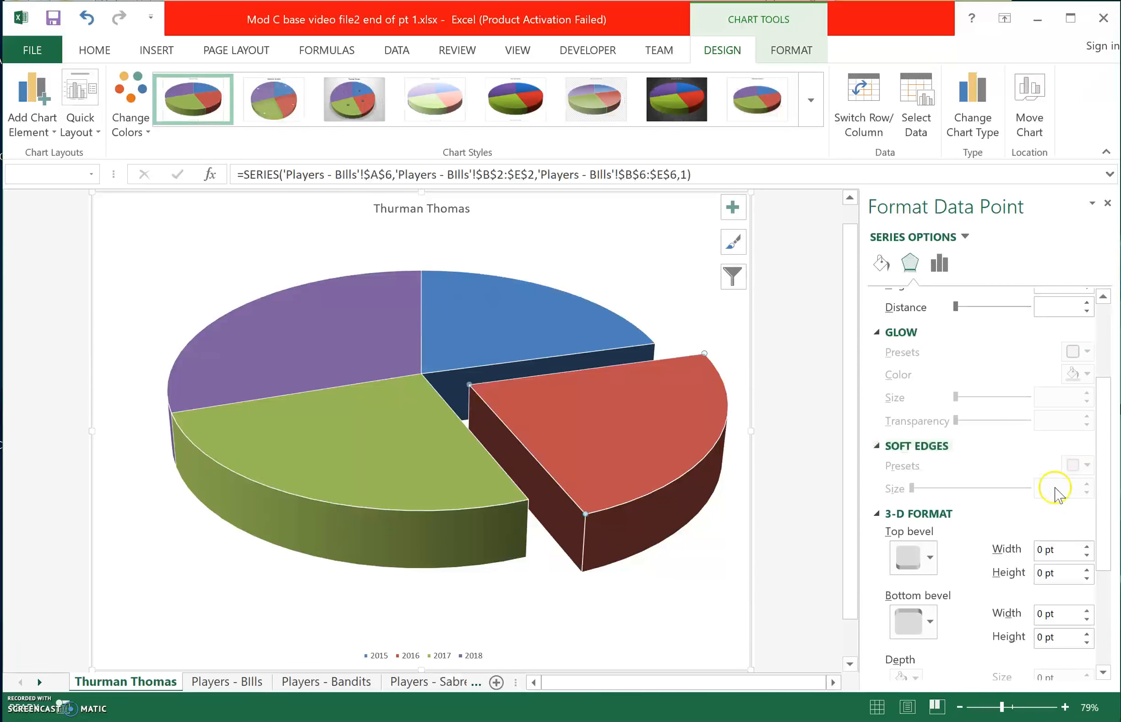
left_click(911, 556)
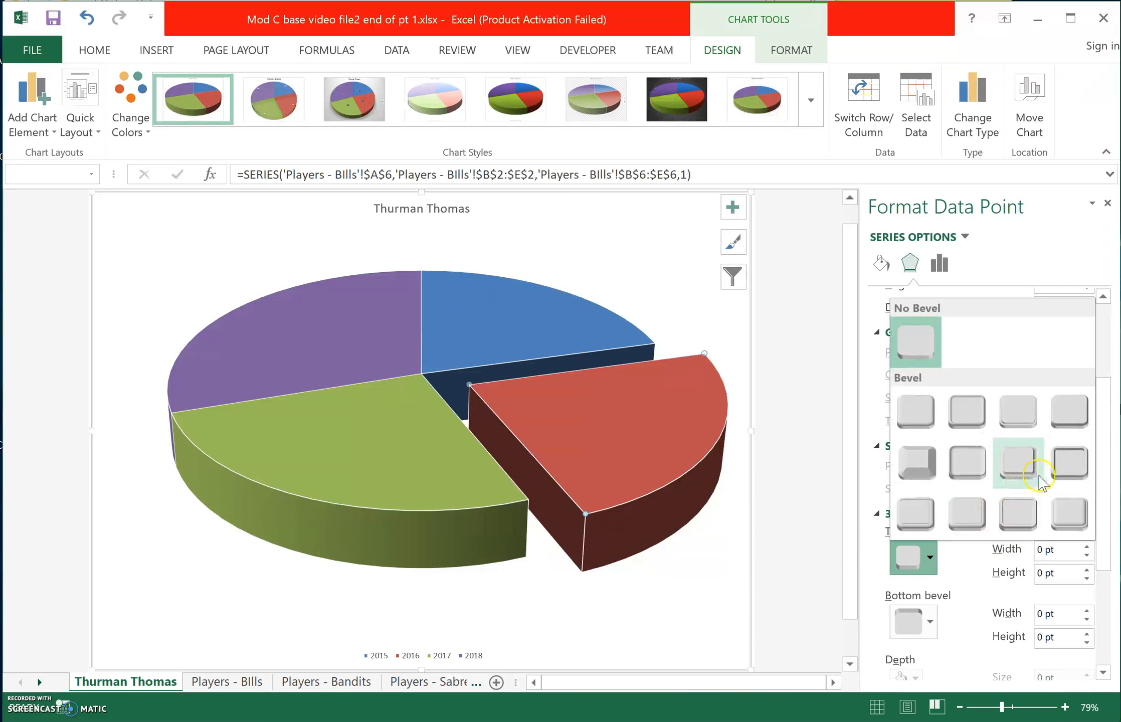
left_click(1063, 471)
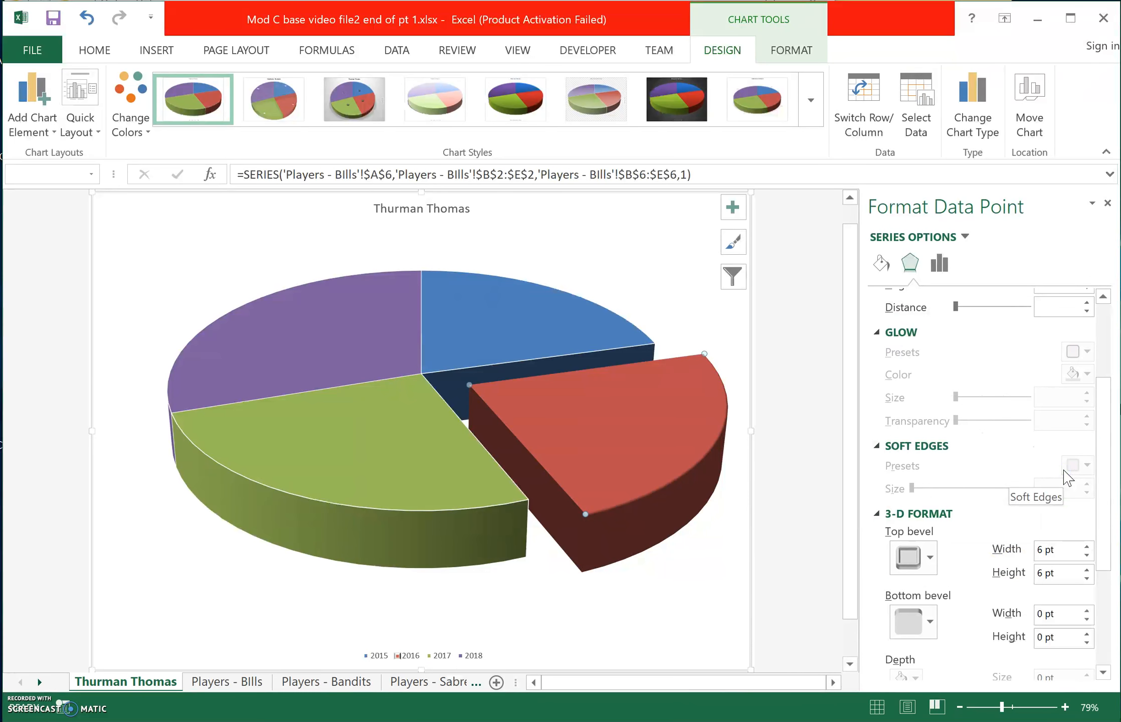
left_click(930, 556)
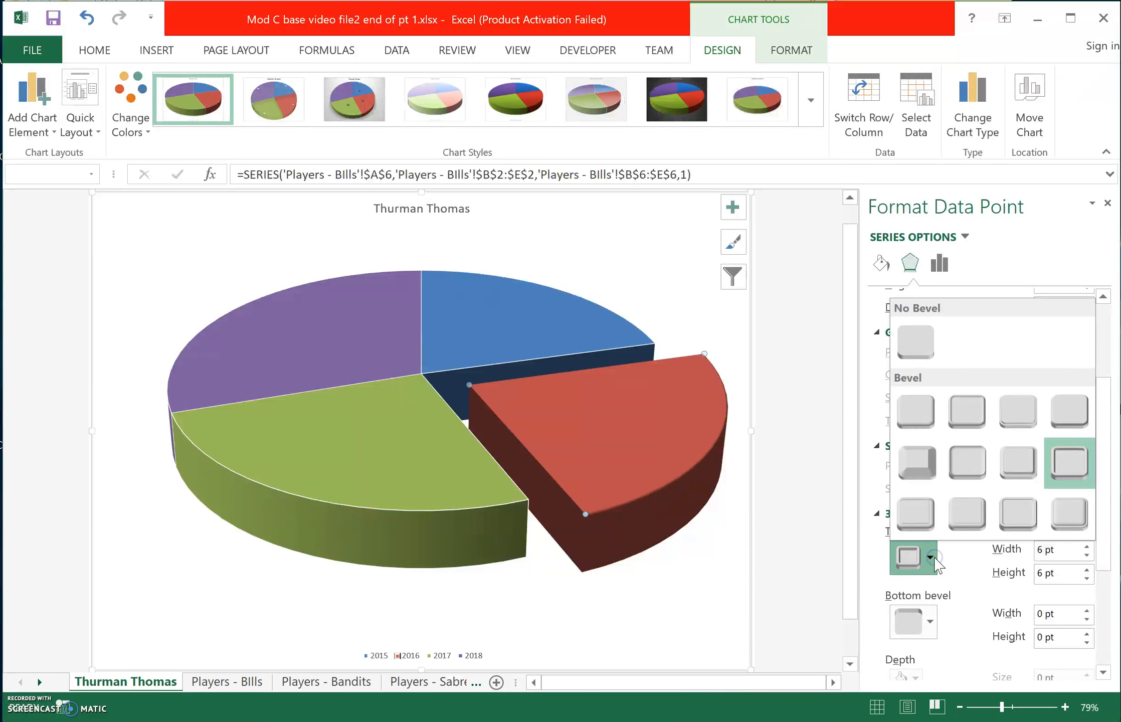
left_click(912, 477)
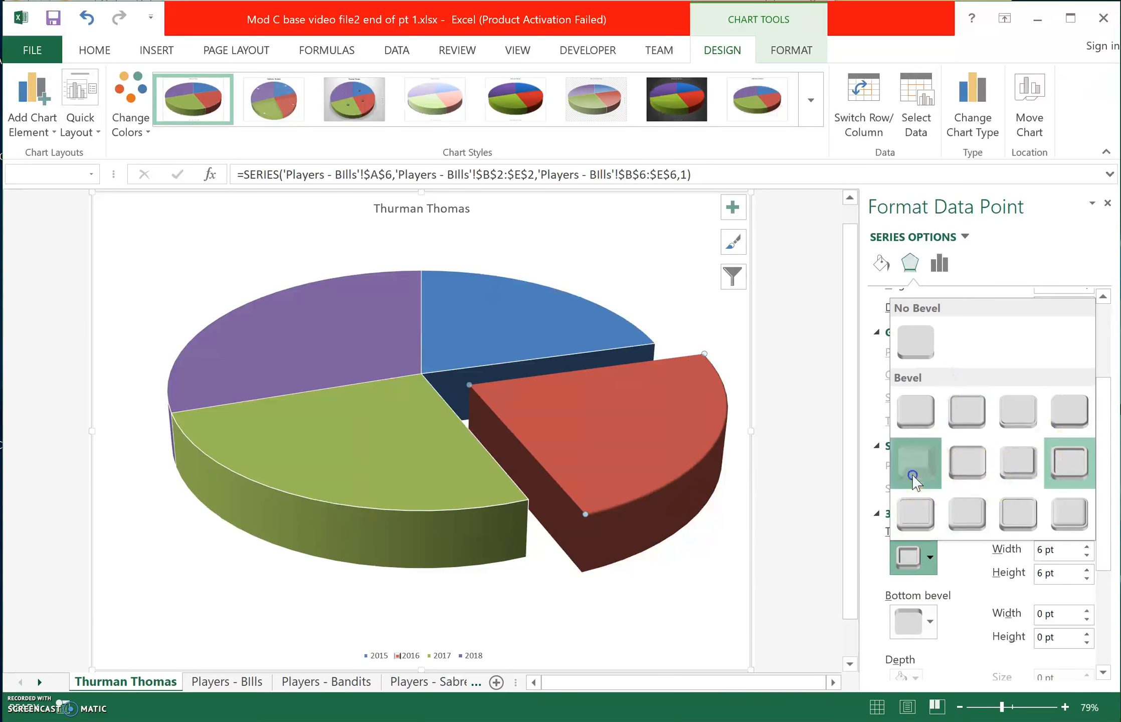
left_click(929, 622)
left_click(954, 643)
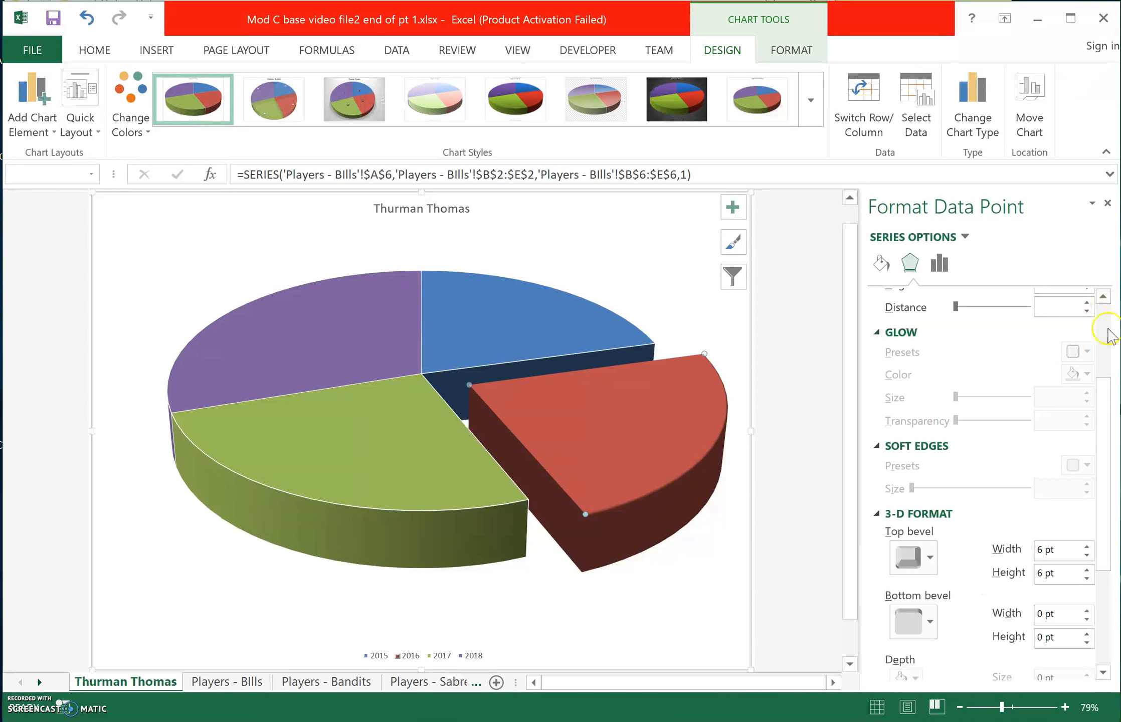
Apply a perspective shadow cast below the 2016 slice and set its transparency to 39%
scroll(1103, 298, "up", 3)
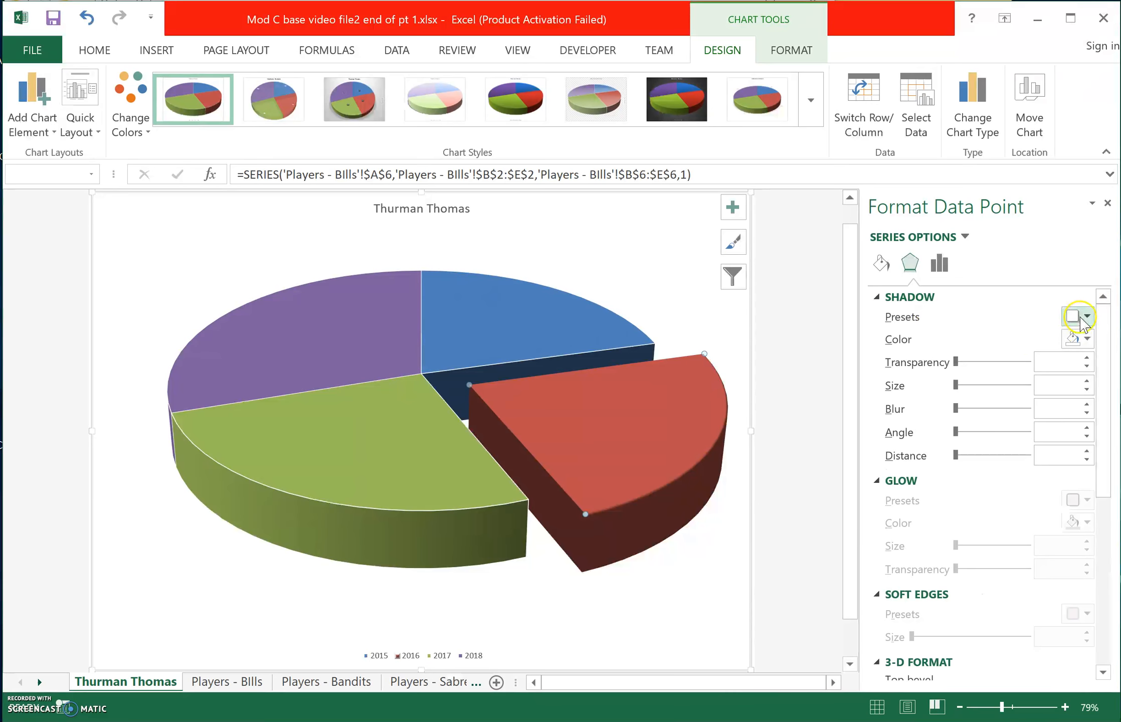
left_click(1083, 316)
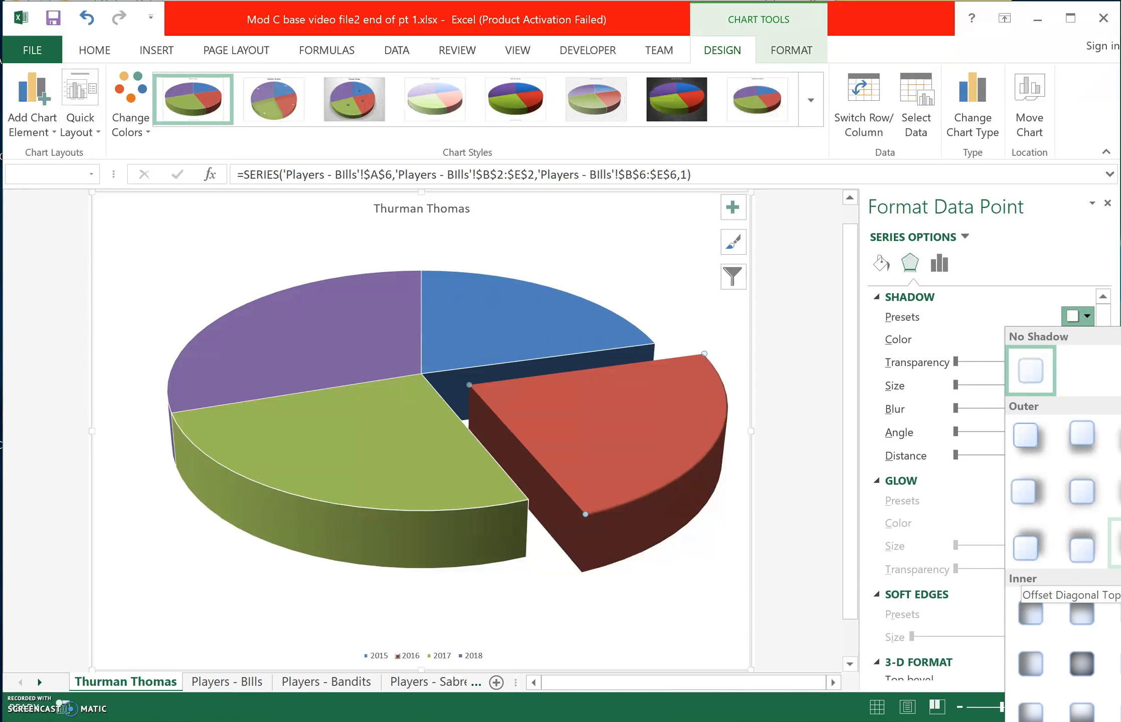
scroll(1062, 501, "down", 2)
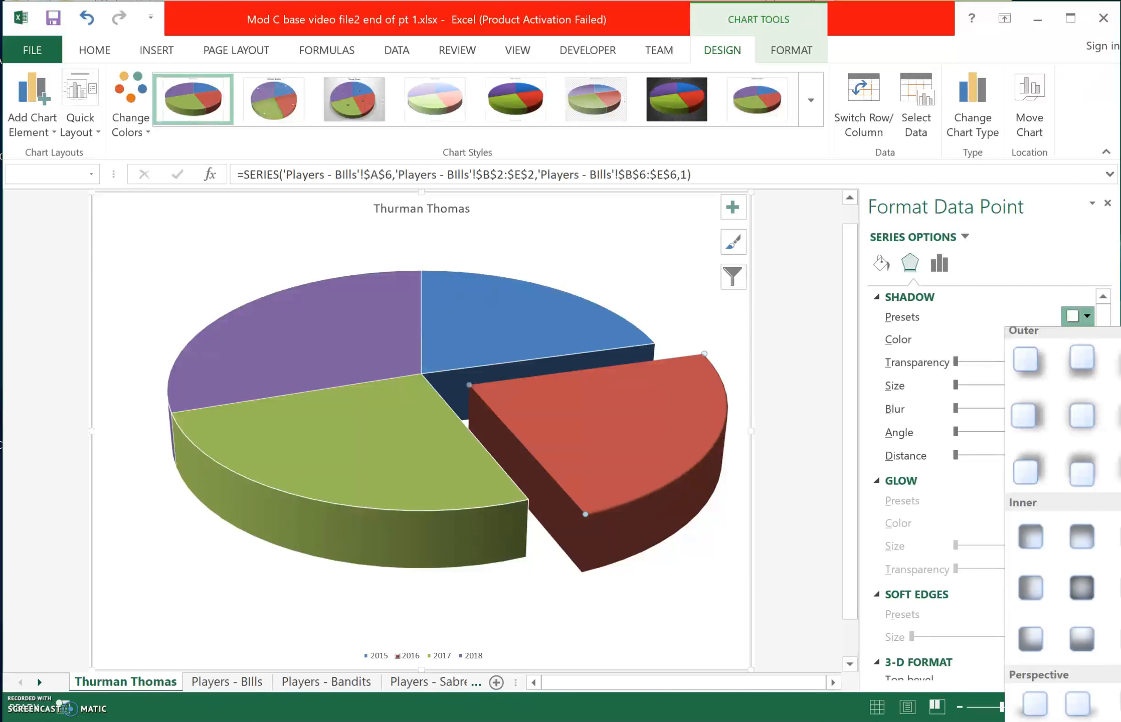
left_click(1118, 703)
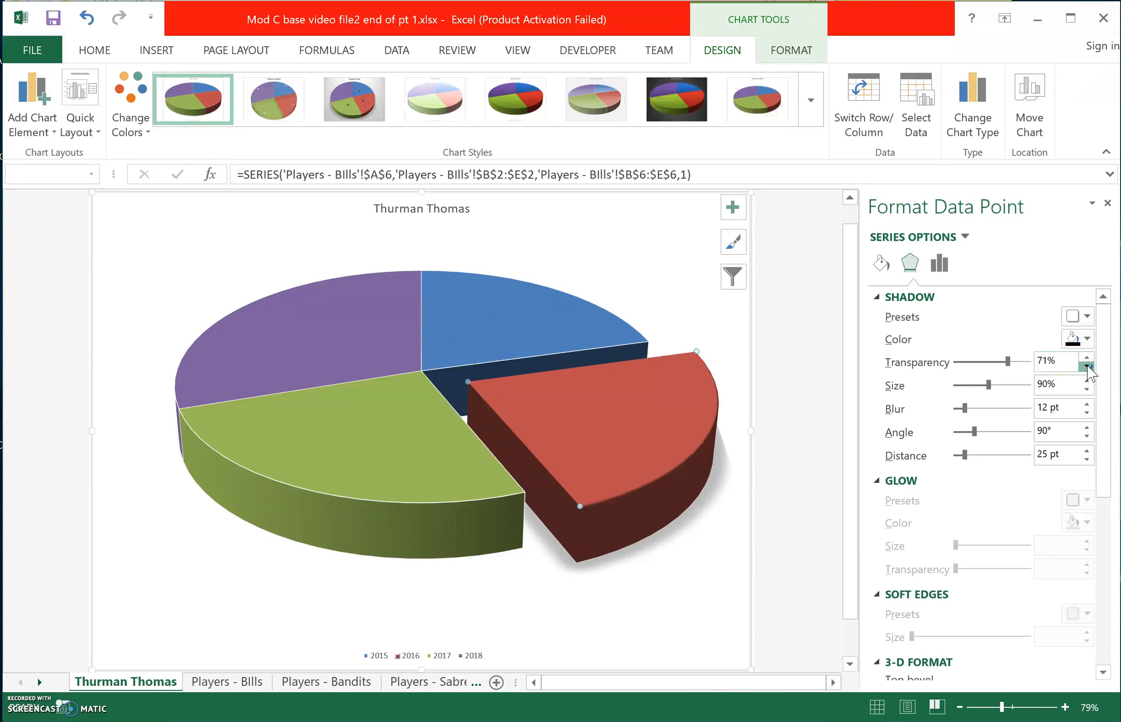
left_click(1087, 367)
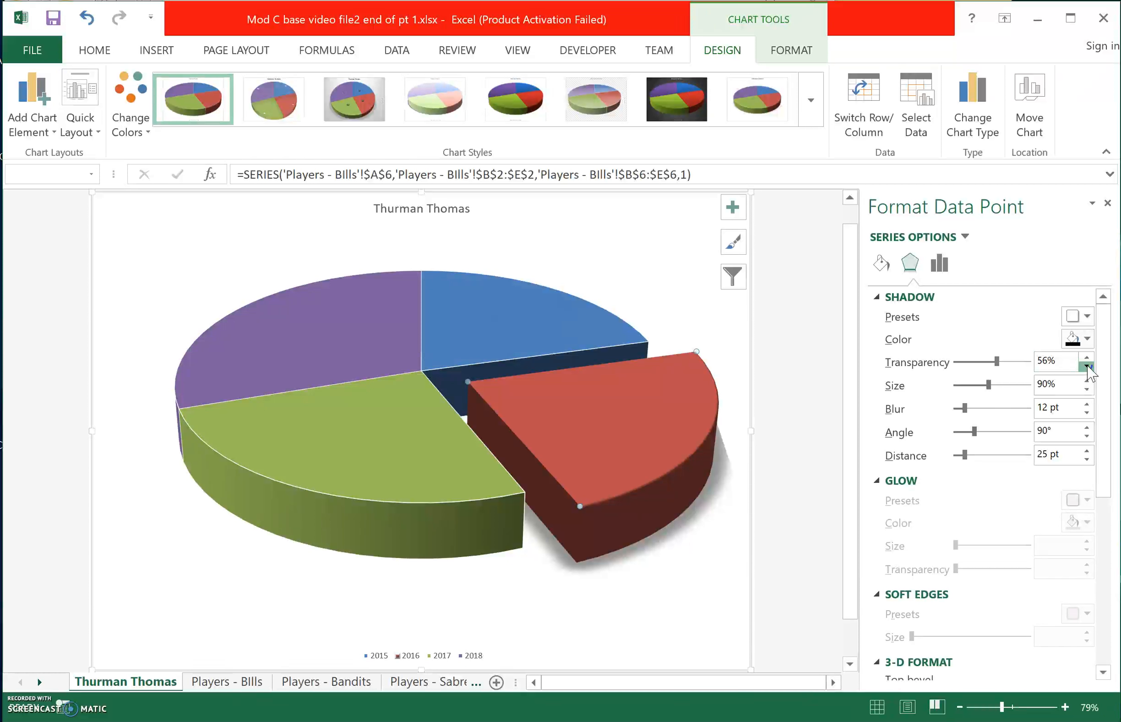
left_click(1086, 368)
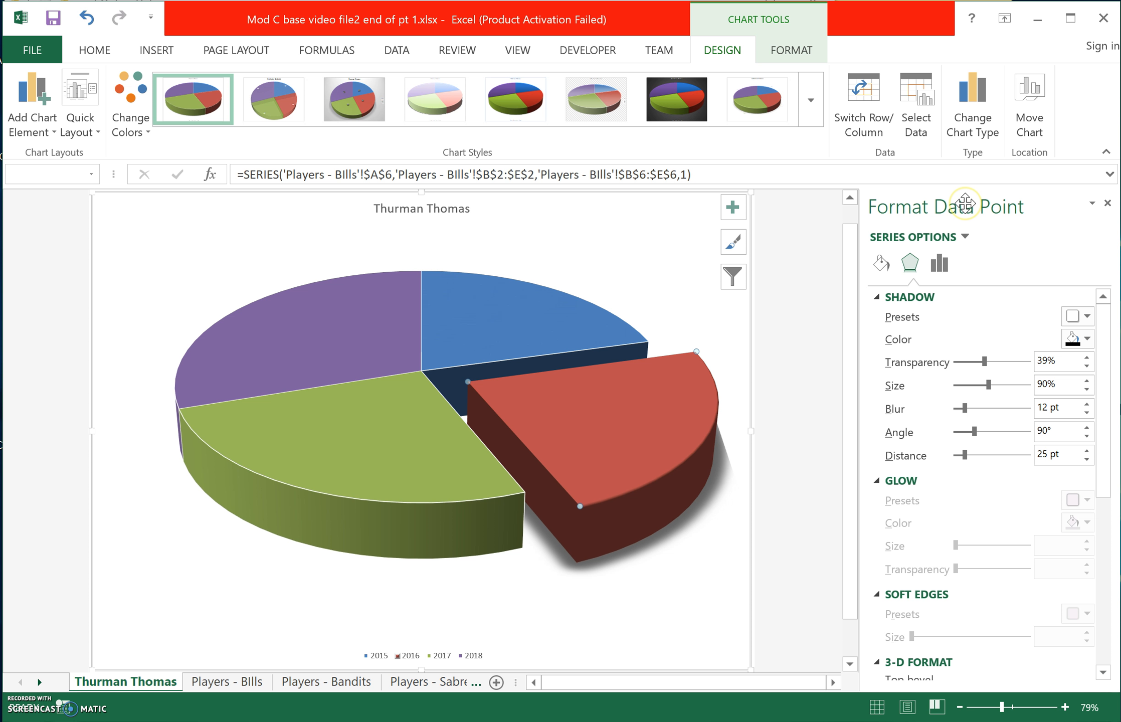
Give the blue 2015 slice a perspective shadow with 48% transparency, 100% size, 6 pt blur, 45° angle and 23 pt distance
left_click(554, 321)
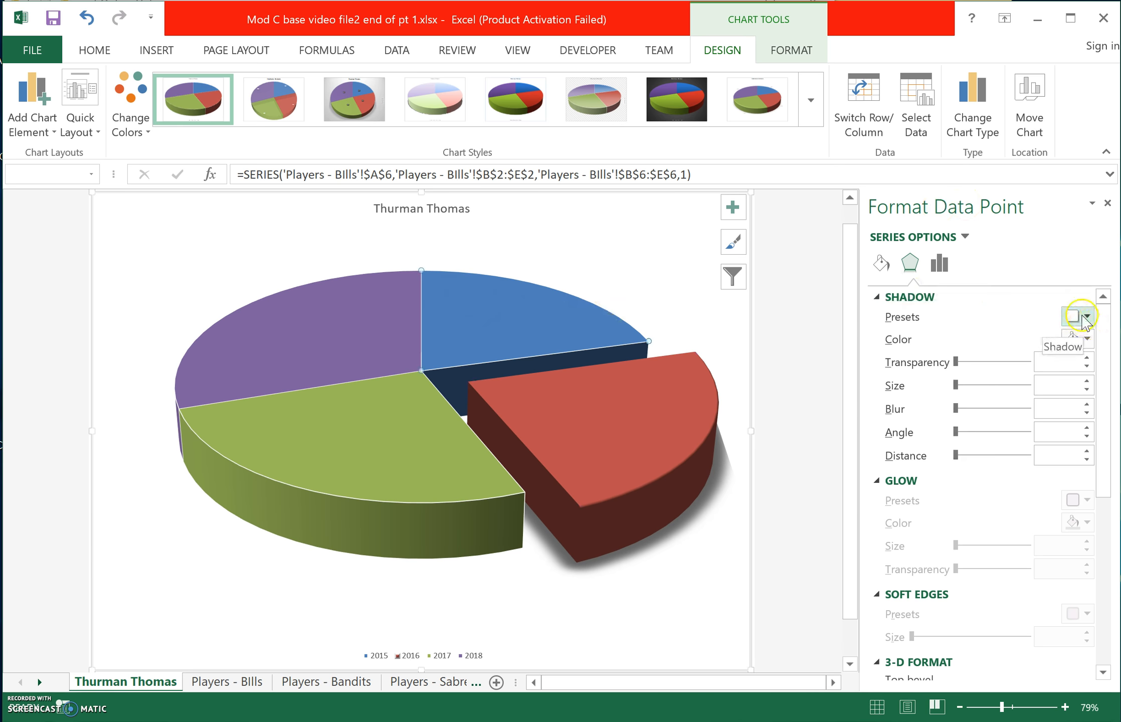
left_click(1081, 319)
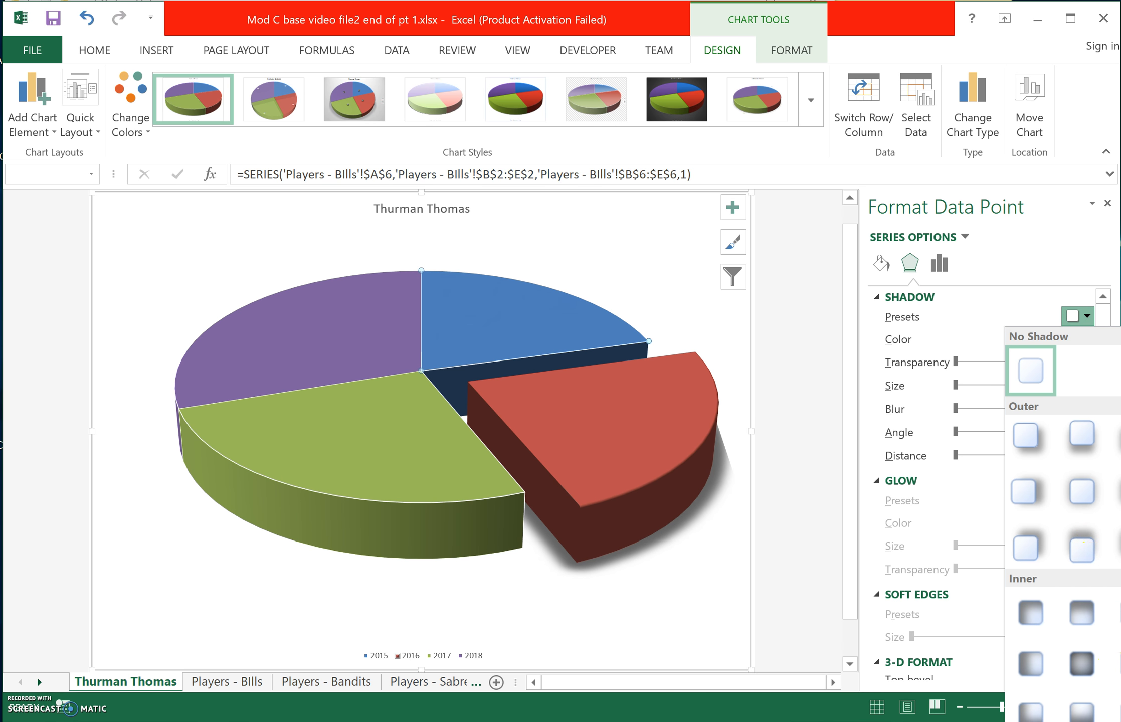
scroll(1110, 661, "down", 2)
left_click(1113, 701)
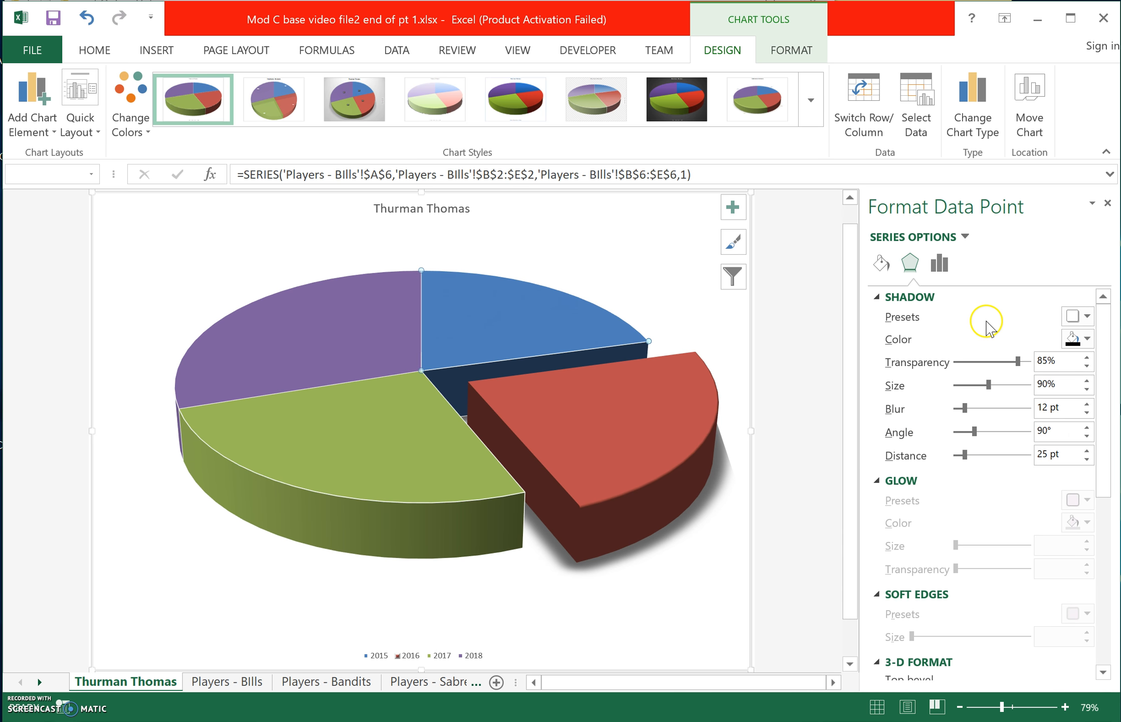
left_click(1085, 316)
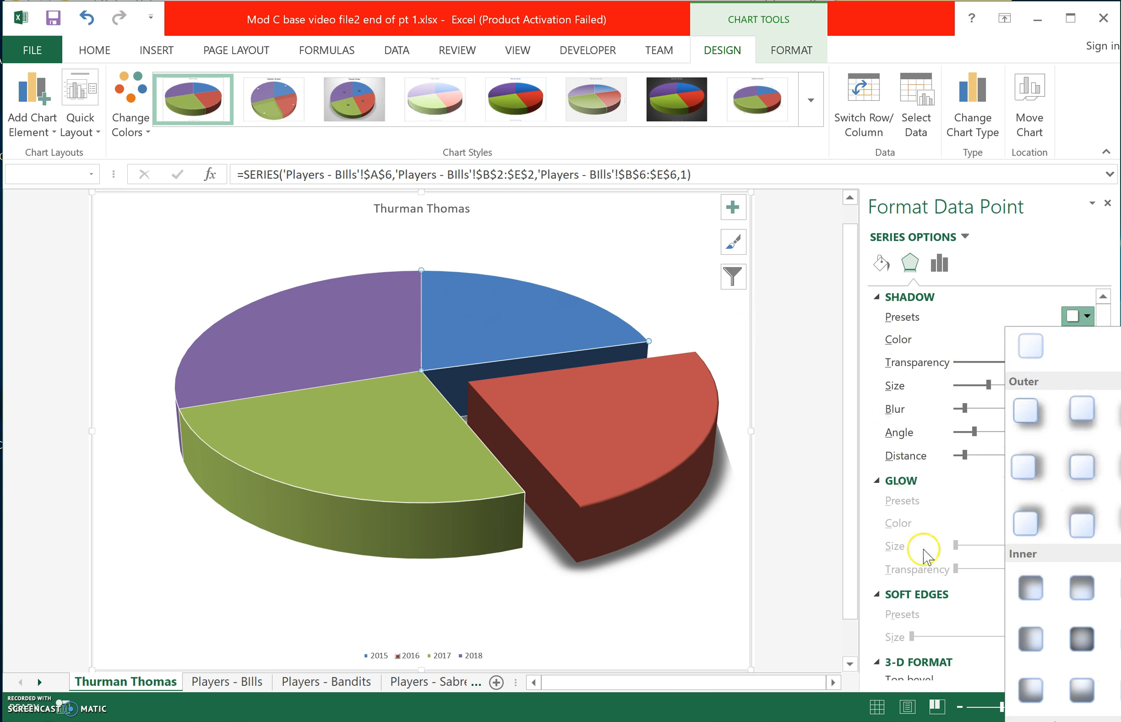
scroll(1088, 652, "down", 1)
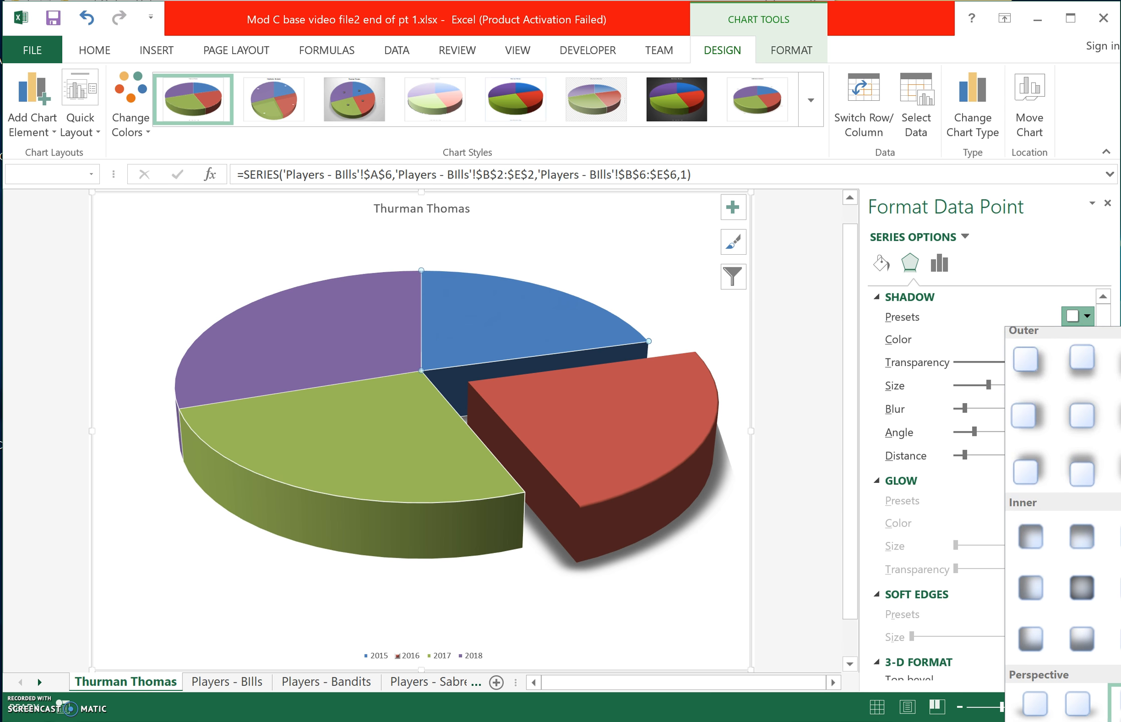
left_click(1080, 719)
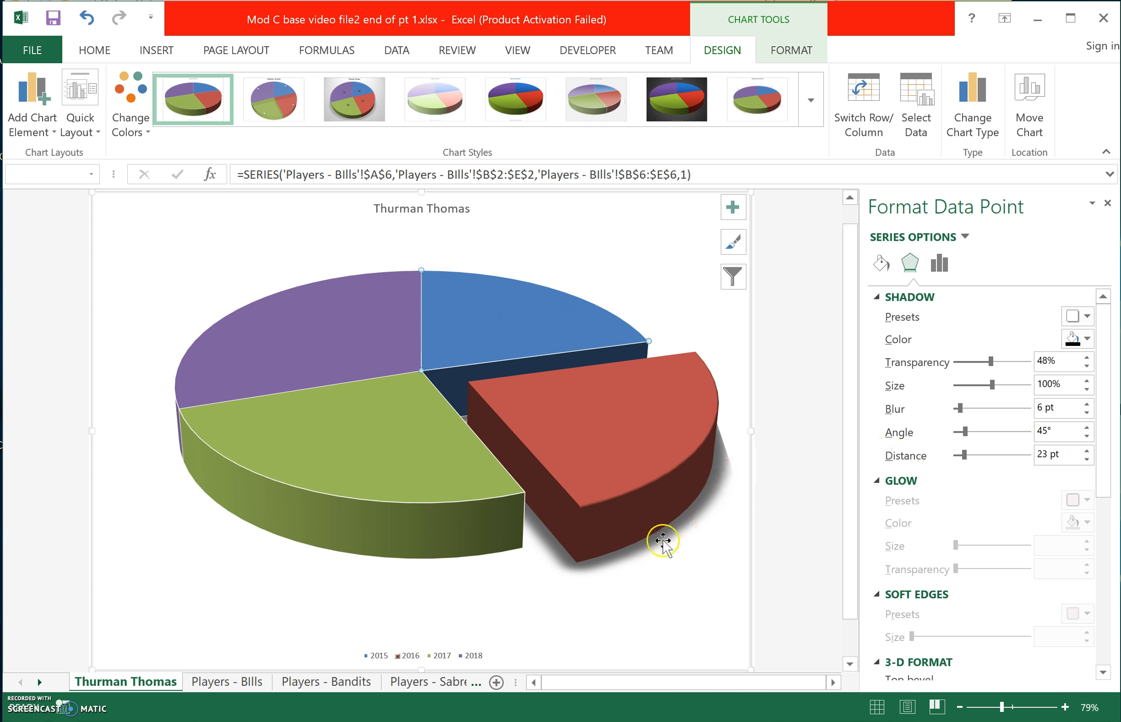
Give the green 2017 slice the perspective shadow cast below, with 45% transparency, 70° angle and 33 pt distance
left_click(631, 461)
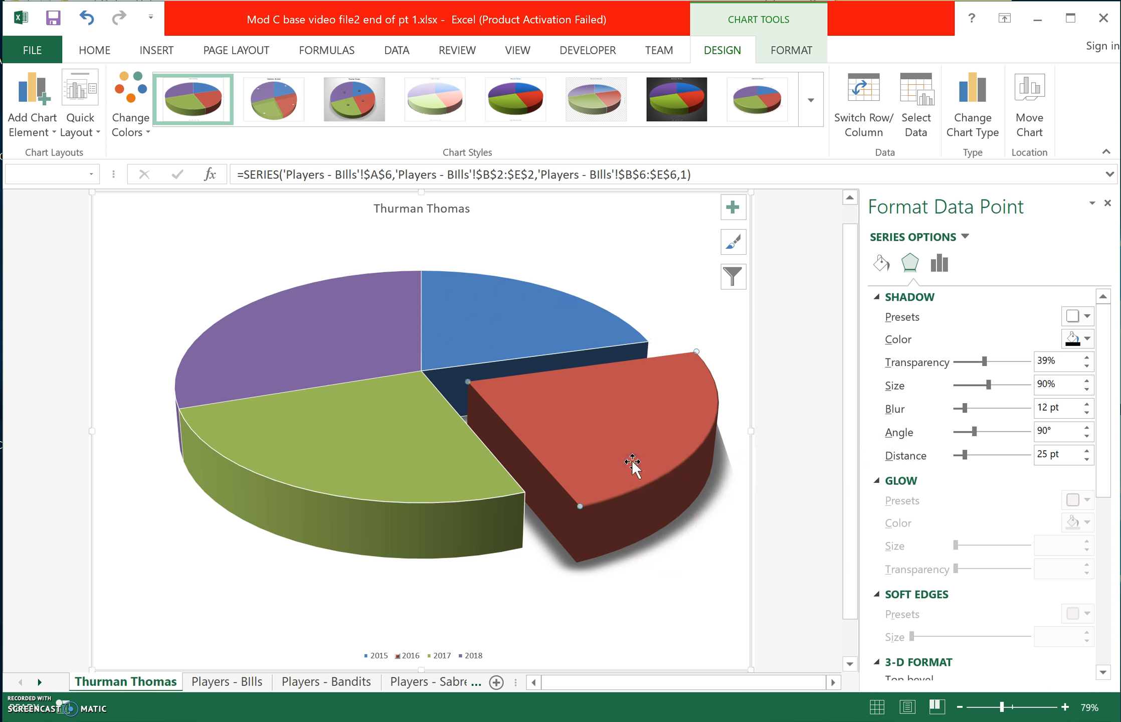
left_click(417, 464)
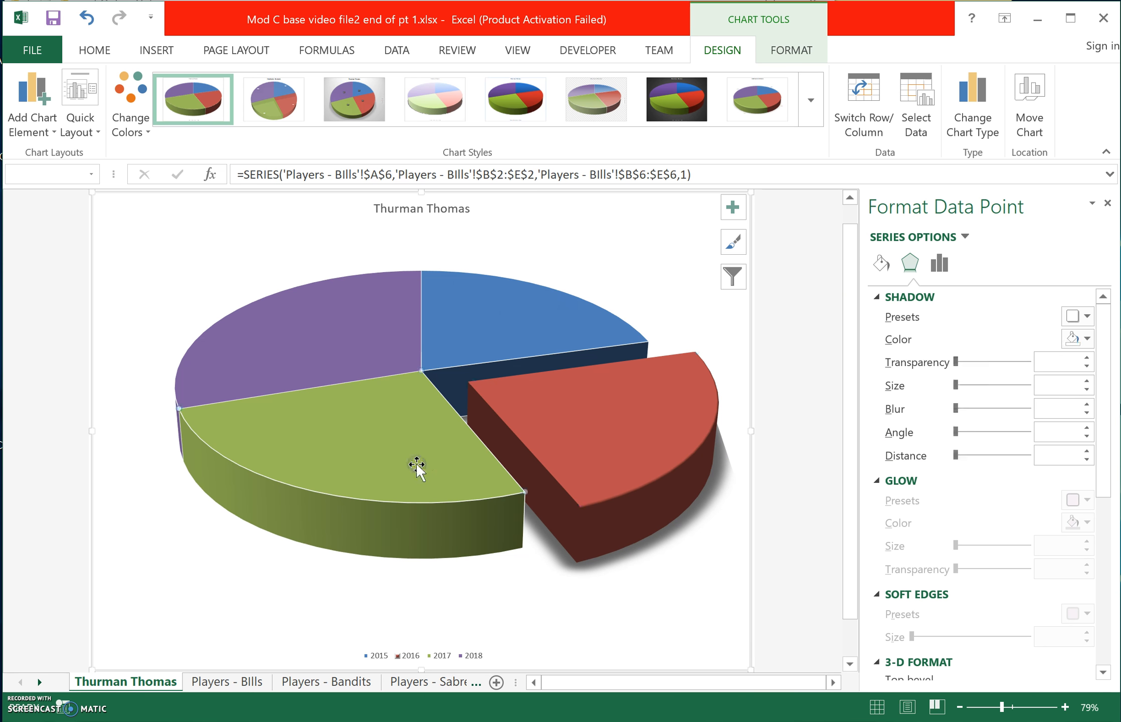
left_click(1077, 316)
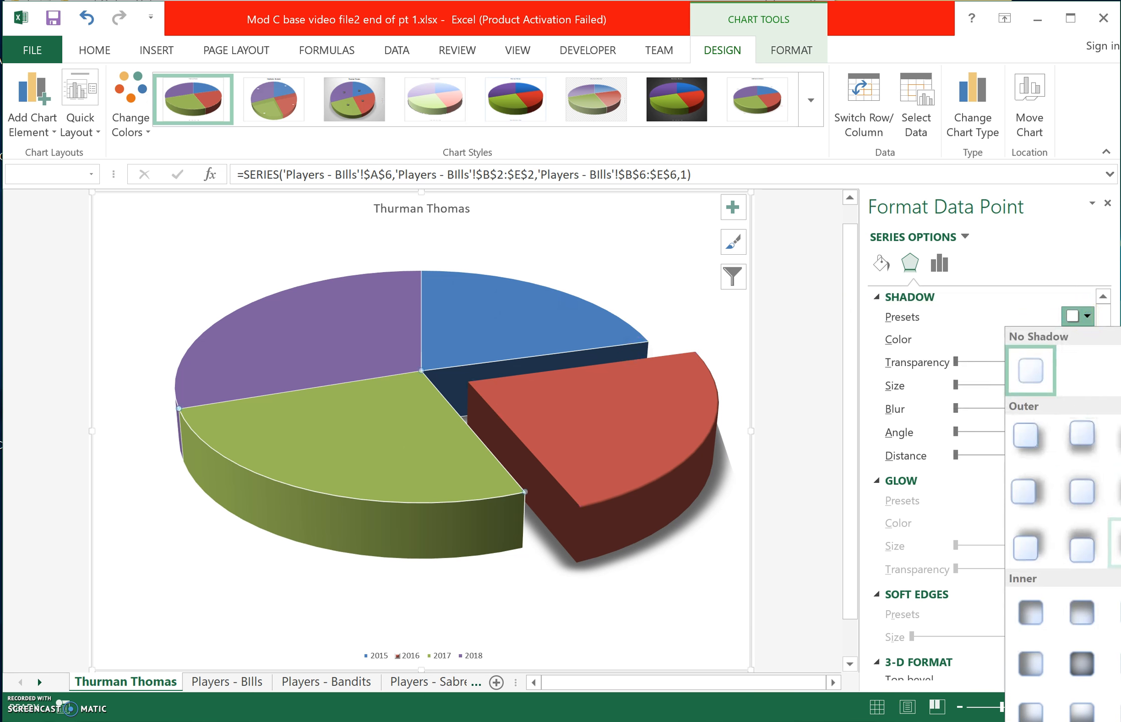
scroll(1063, 501, "down", 1)
left_click(1117, 703)
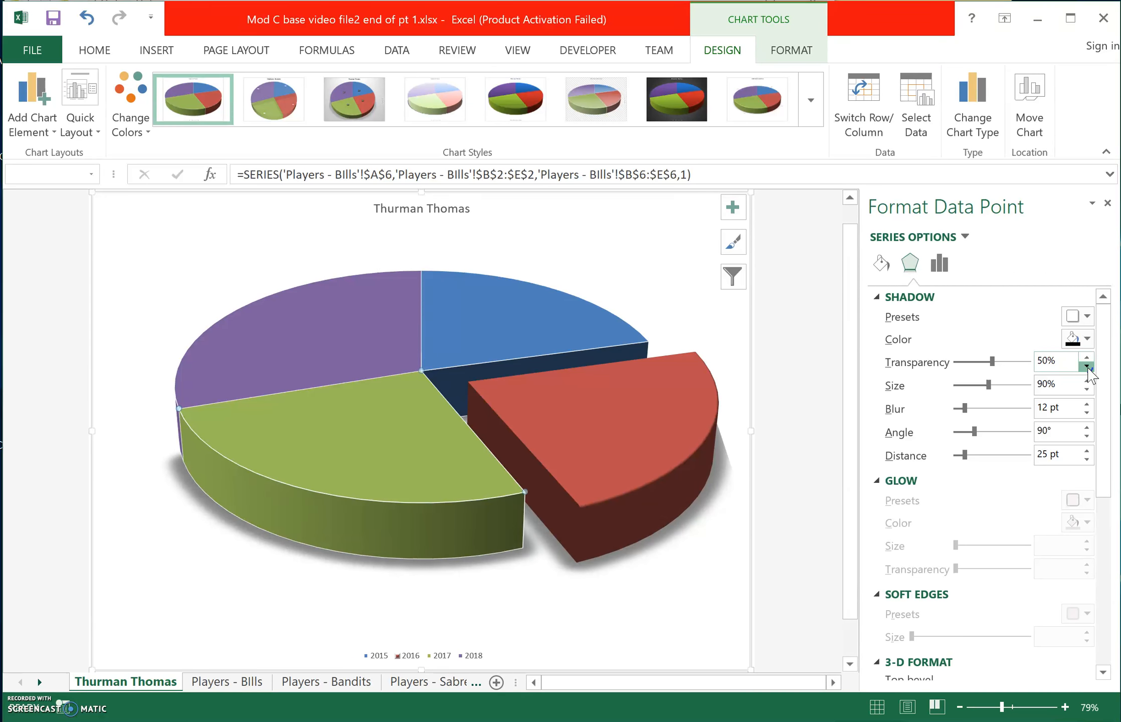
left_click(1086, 450)
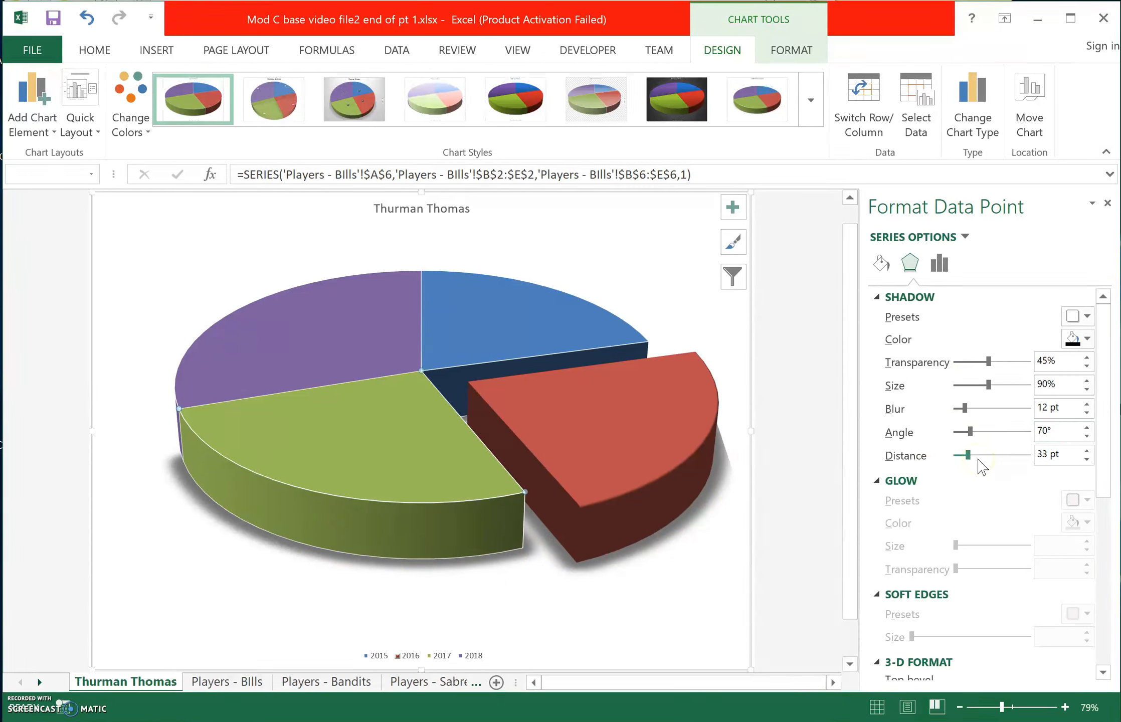
Apply the dark metal standard 3-D material to the green 2017 slice and the red 2016 slice
left_click_drag(1096, 425, 1096, 595)
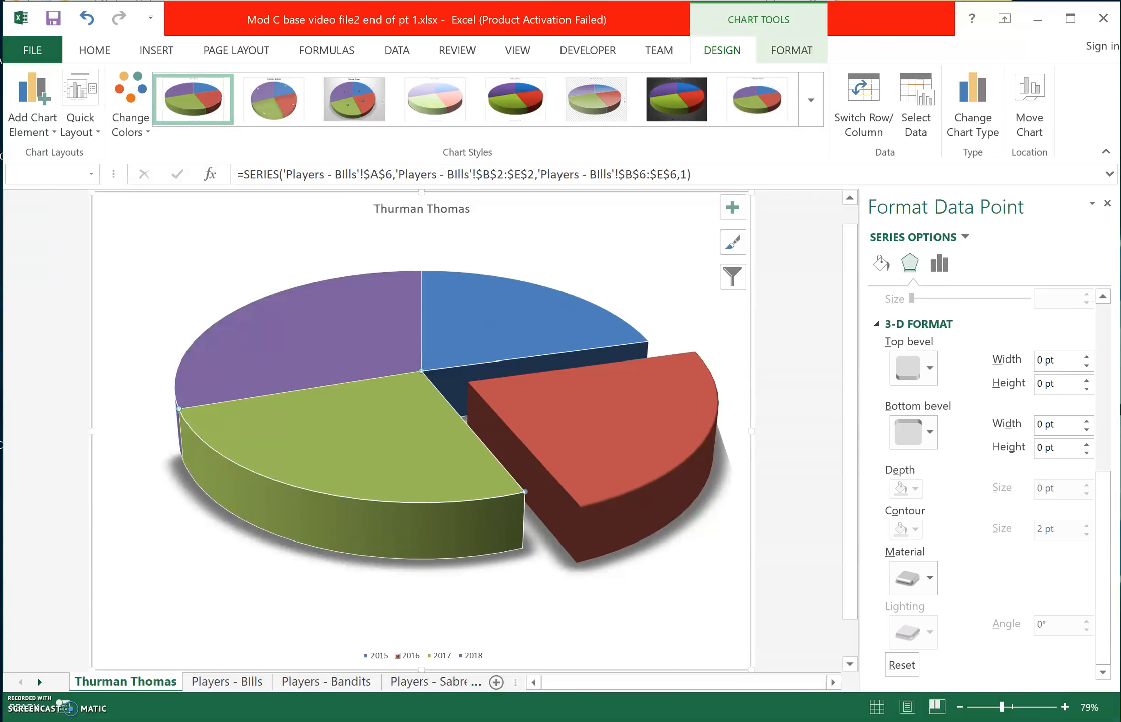
left_click(930, 577)
left_click(1075, 392)
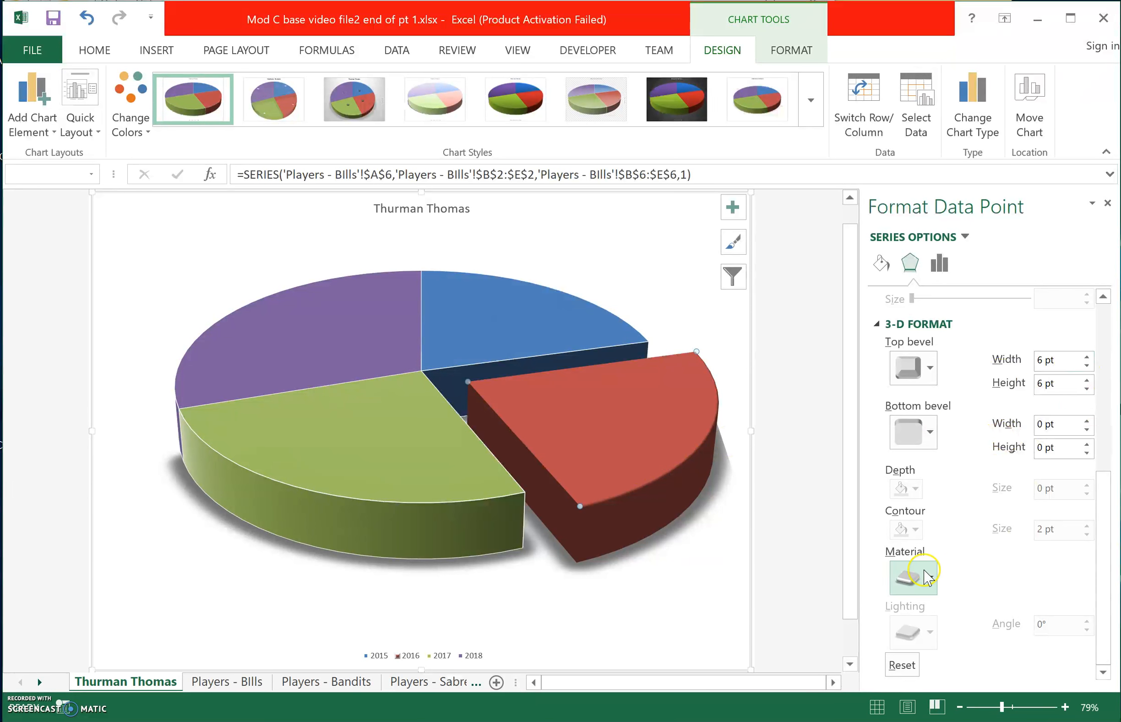
left_click(912, 577)
left_click(1064, 414)
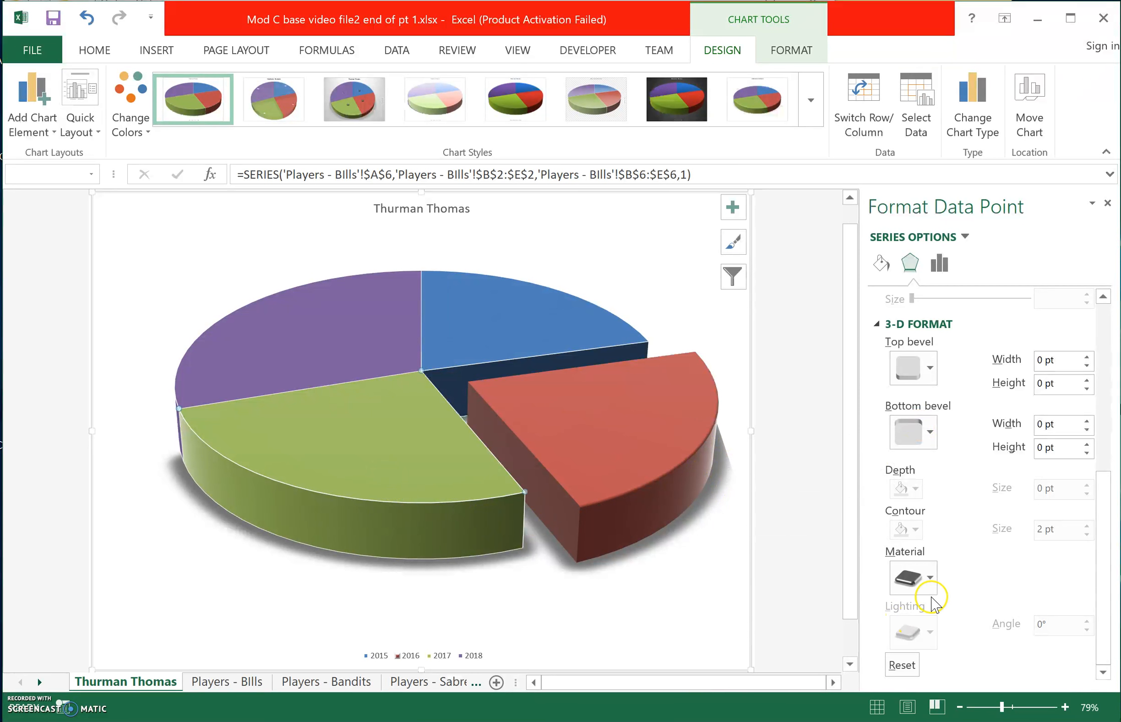
Replace the green 2017 slice's material with the clear translucent material
left_click(931, 591)
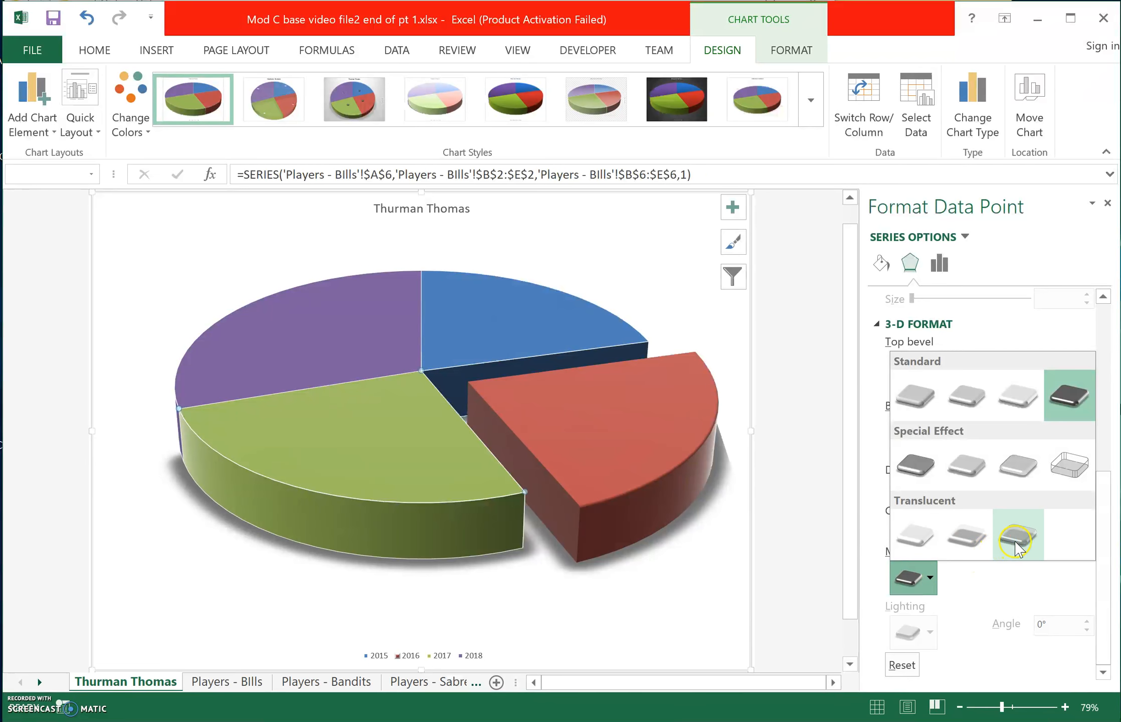
left_click(1016, 541)
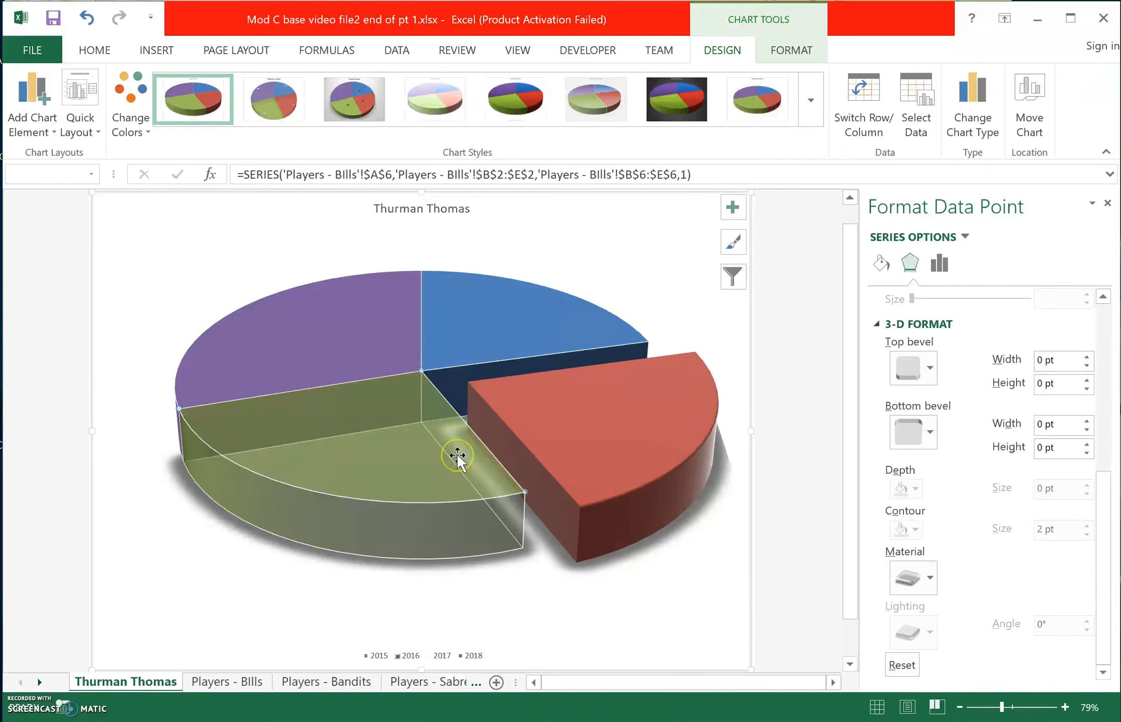
mouse_move(458, 455)
On the Players - Bills sheet, move the Salaries chart down to about row 19, below the % Raise row, and close the formatting pane
left_click(208, 684)
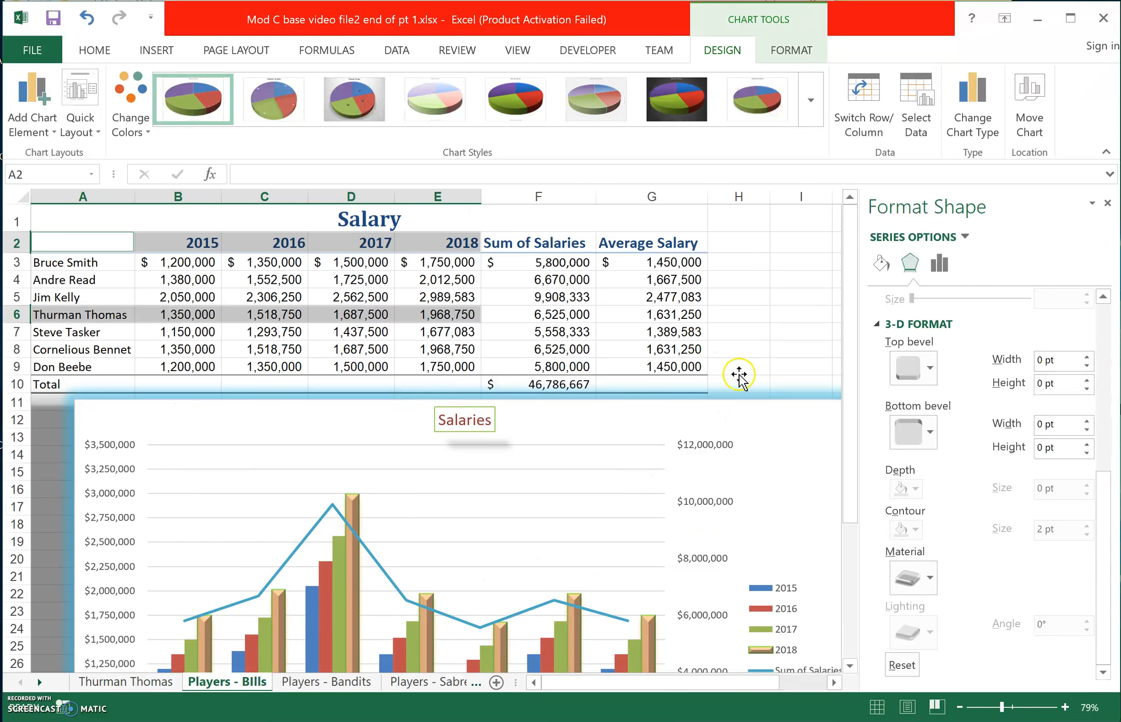
left_click_drag(743, 425, 697, 564)
left_click(1107, 203)
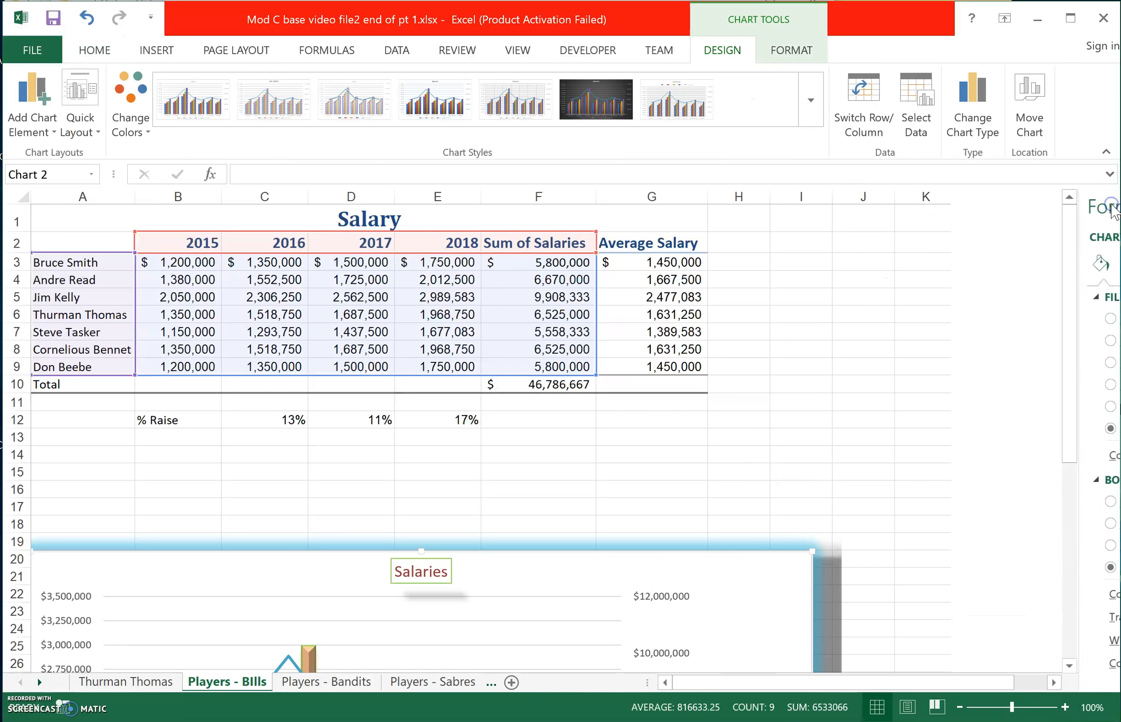
Insert a line sparkline in cell H3 using the yearly salaries in B3:E3 as its data range
left_click(744, 263)
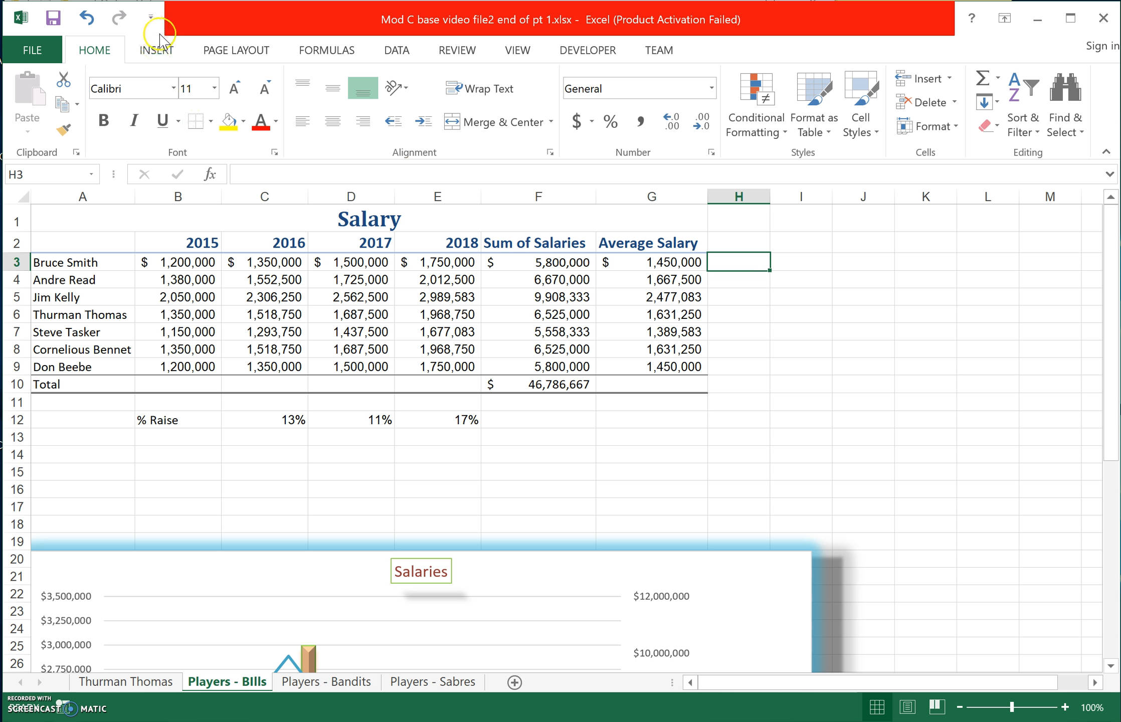
left_click(156, 50)
left_click(166, 56)
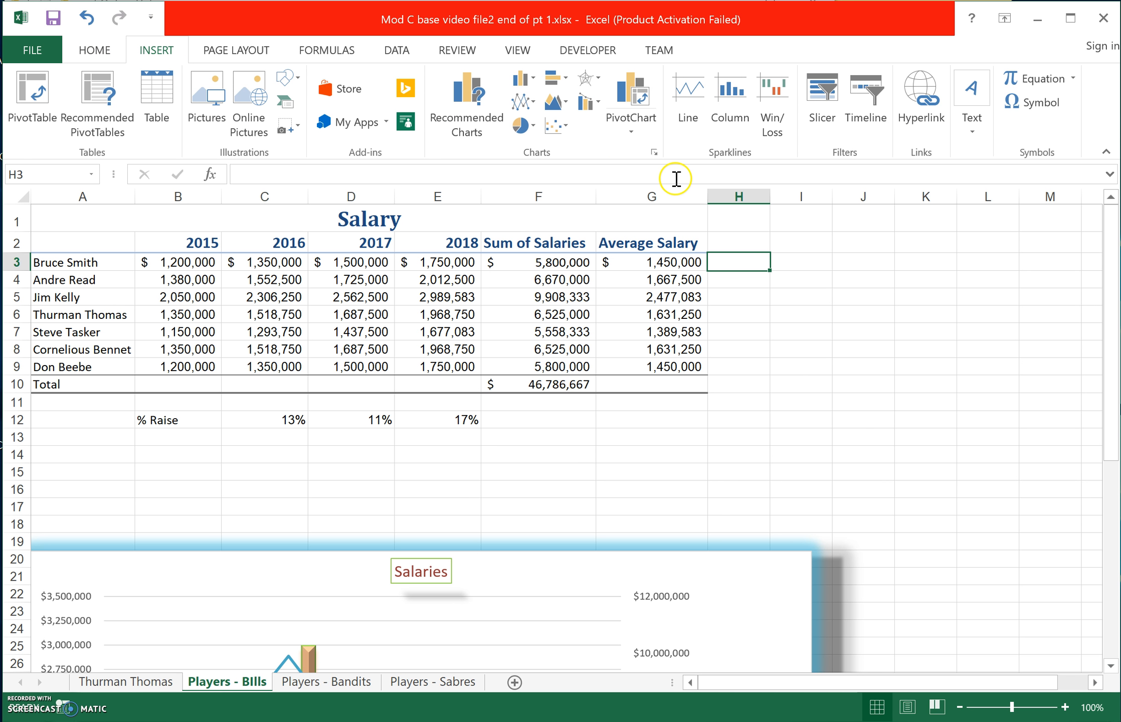
left_click(726, 142)
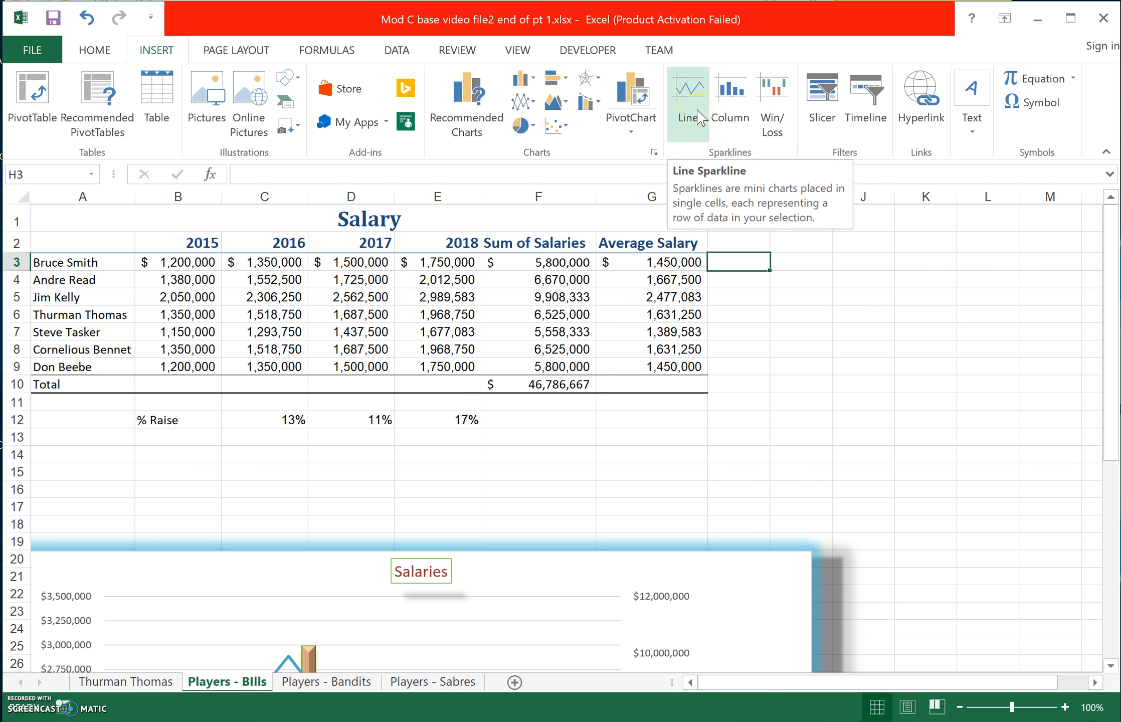
left_click(697, 116)
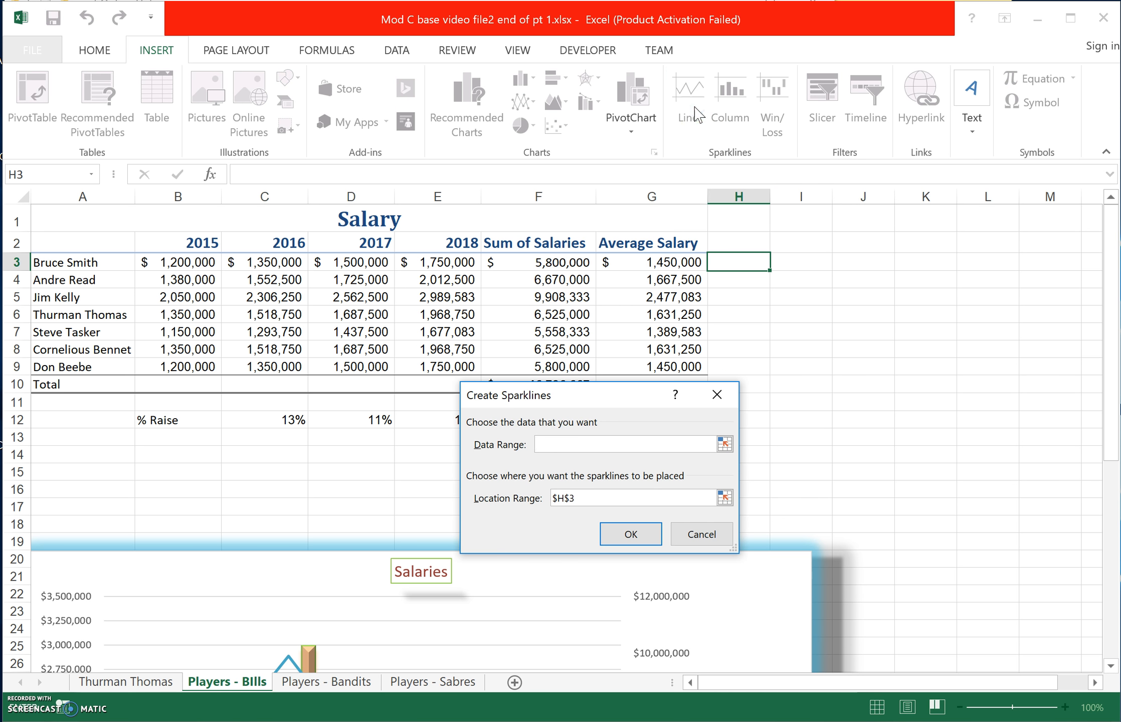
left_click_drag(632, 395, 622, 307)
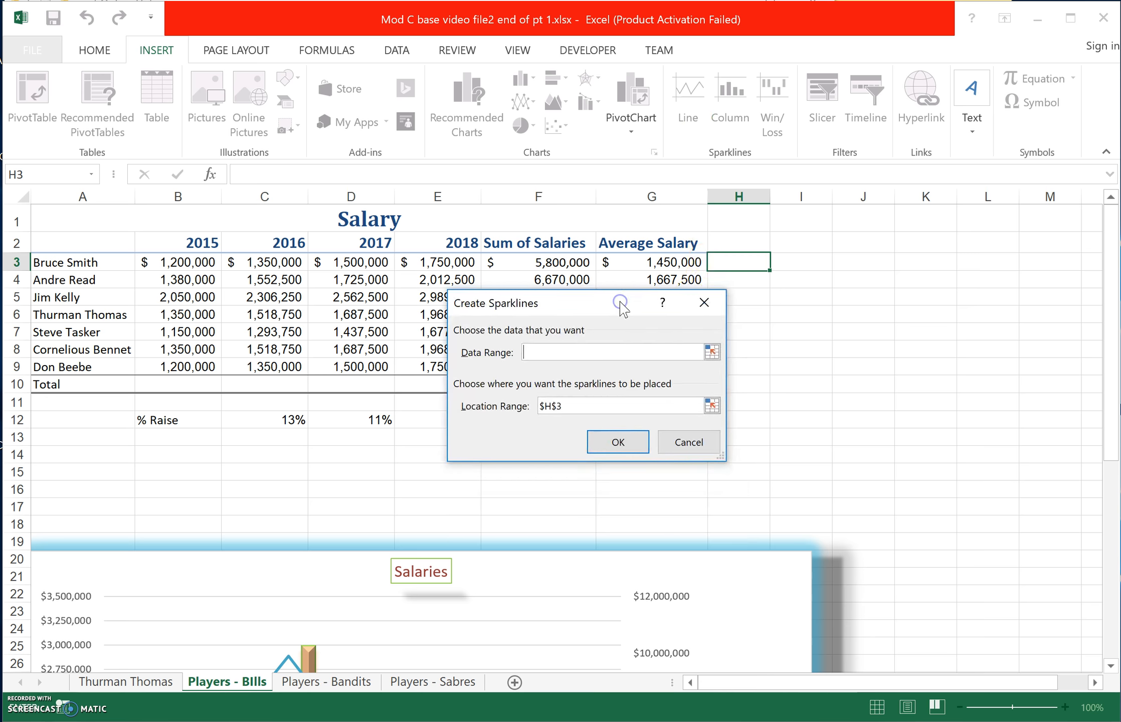
left_click_drag(205, 261, 441, 260)
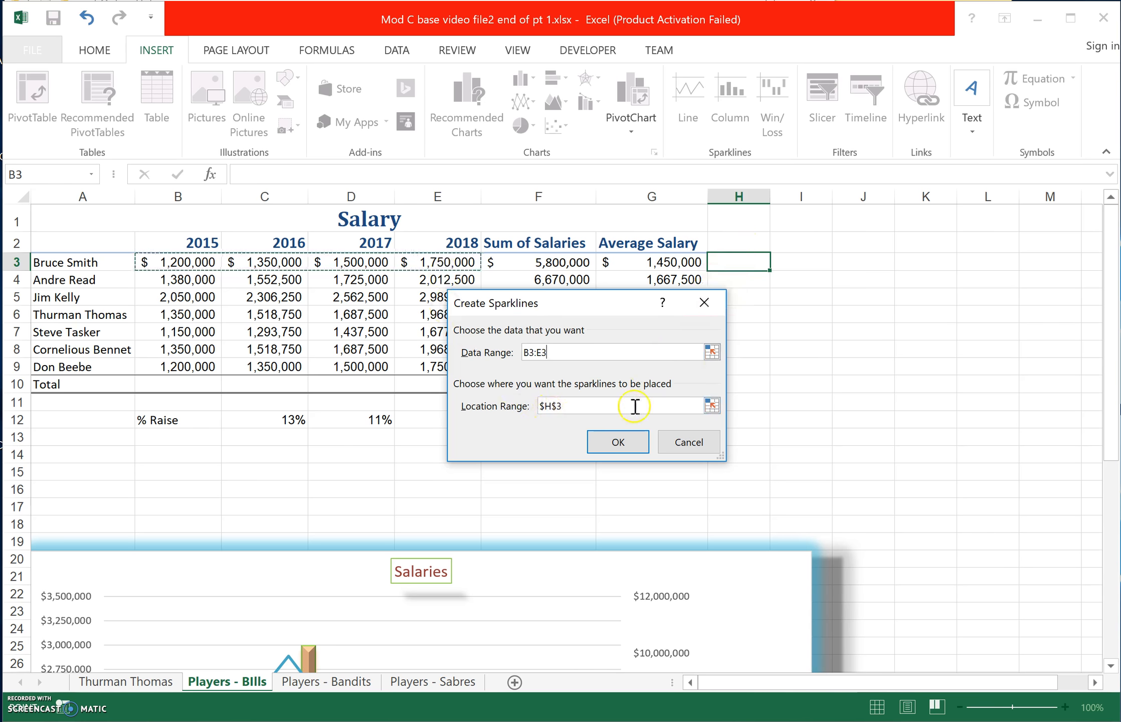
left_click(611, 433)
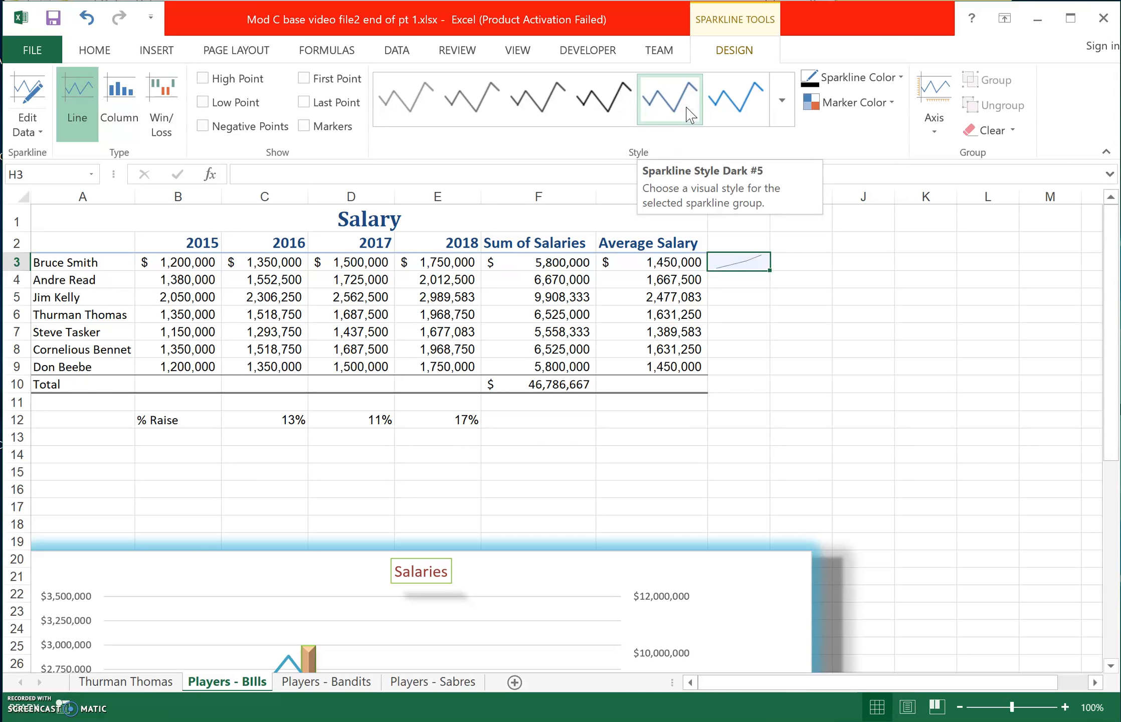
Try the column type on the H3 sparkline, return it to line, and show its high point, low point and markers
left_click(118, 103)
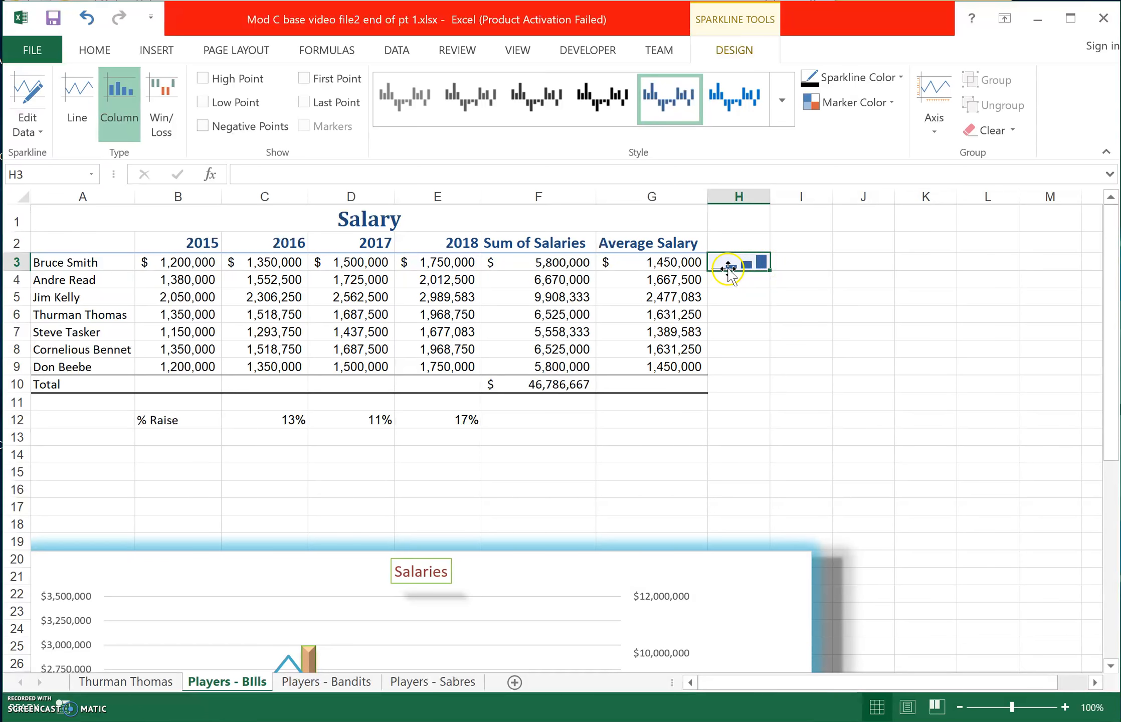
left_click(77, 106)
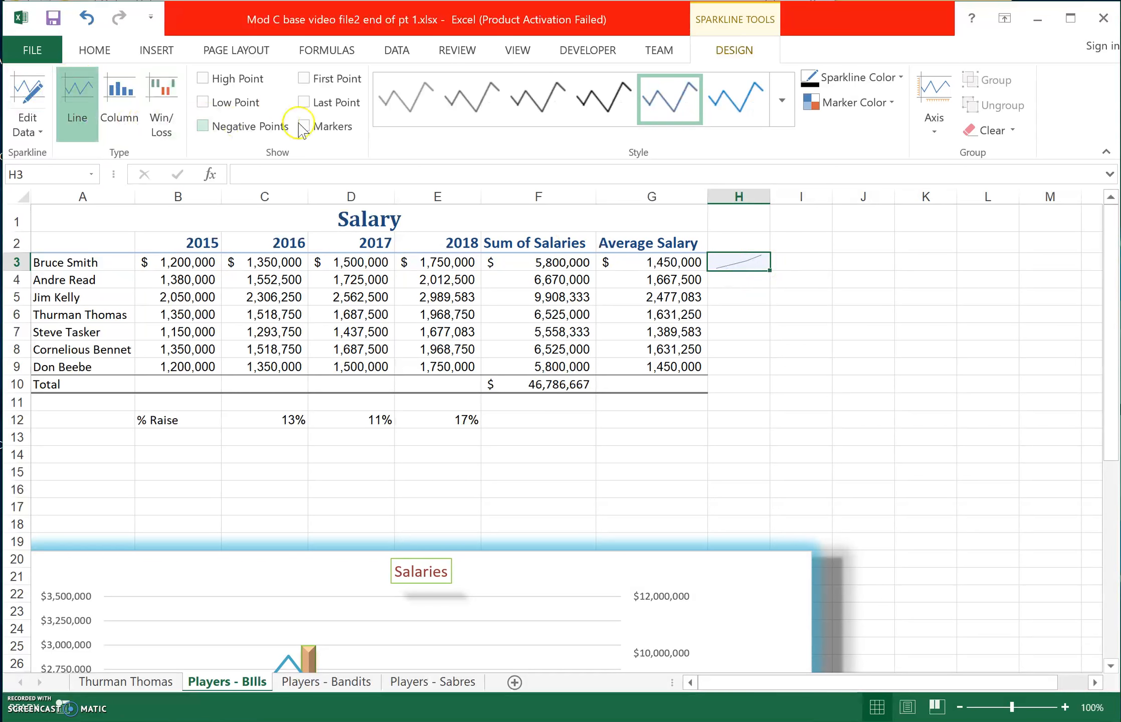
left_click(203, 79)
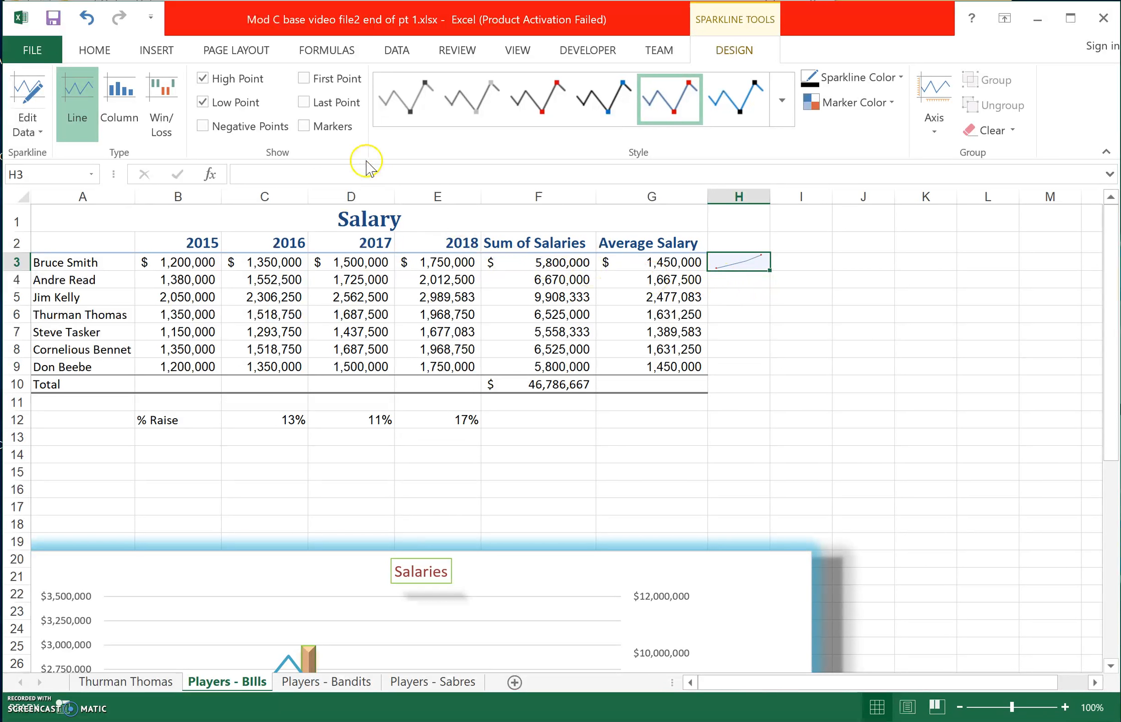
left_click(306, 130)
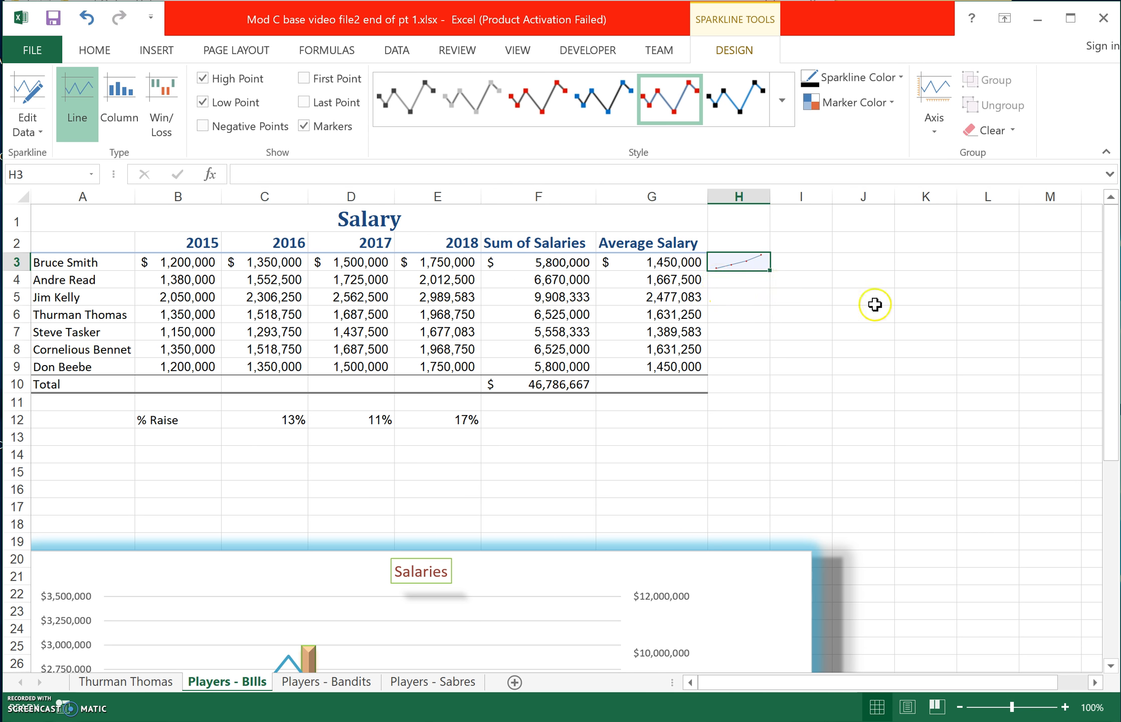
Enlarge the worksheet to 160% and examine the markers on the sparkline in H3
left_click(1066, 706)
left_click(1067, 707)
left_click(1067, 707)
left_click(1067, 707)
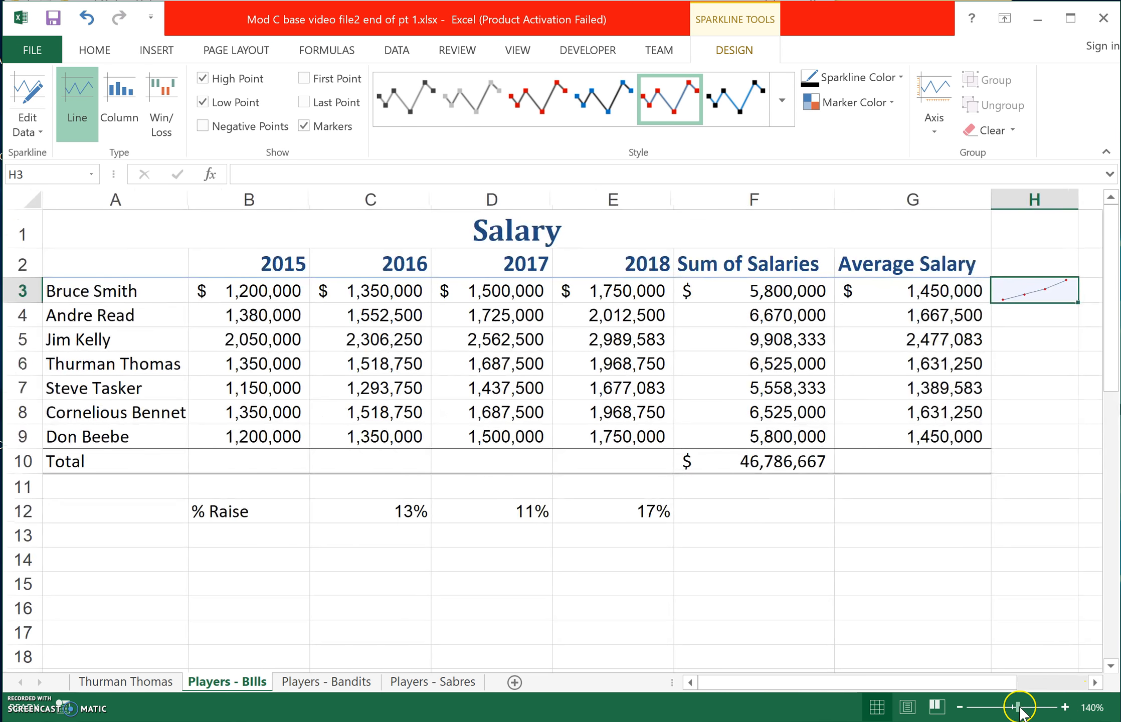
left_click(1065, 706)
left_click(1064, 707)
left_click(891, 610)
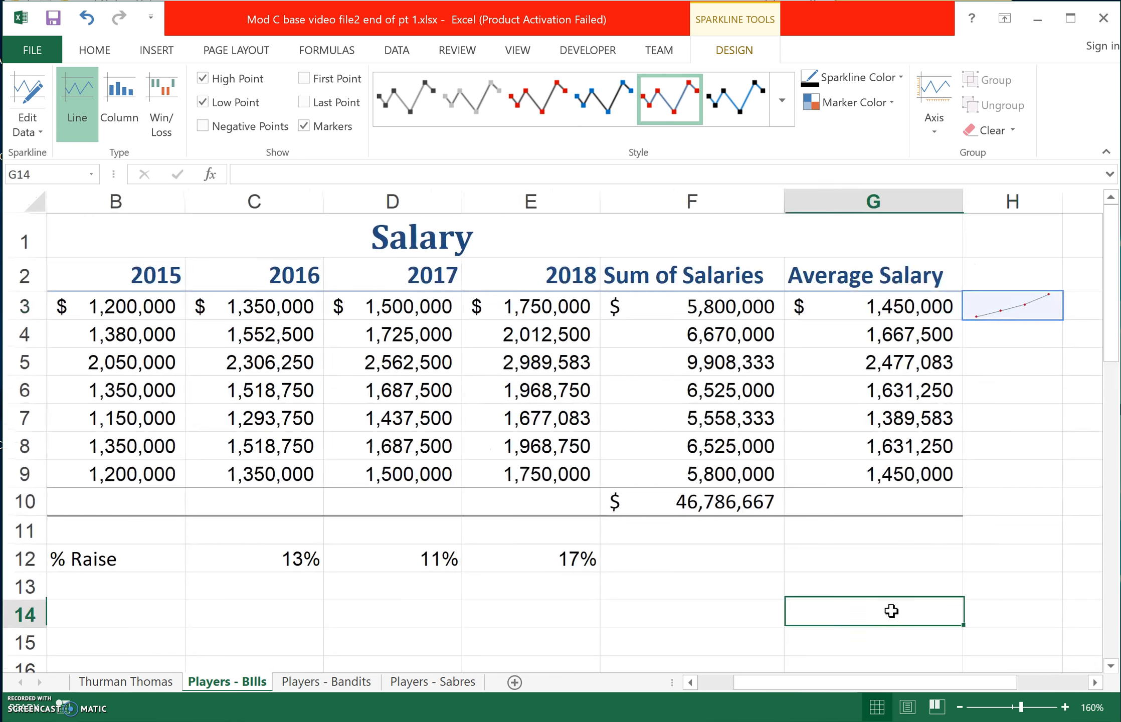
key("Right")
key("Right")
key("Right")
key("Right")
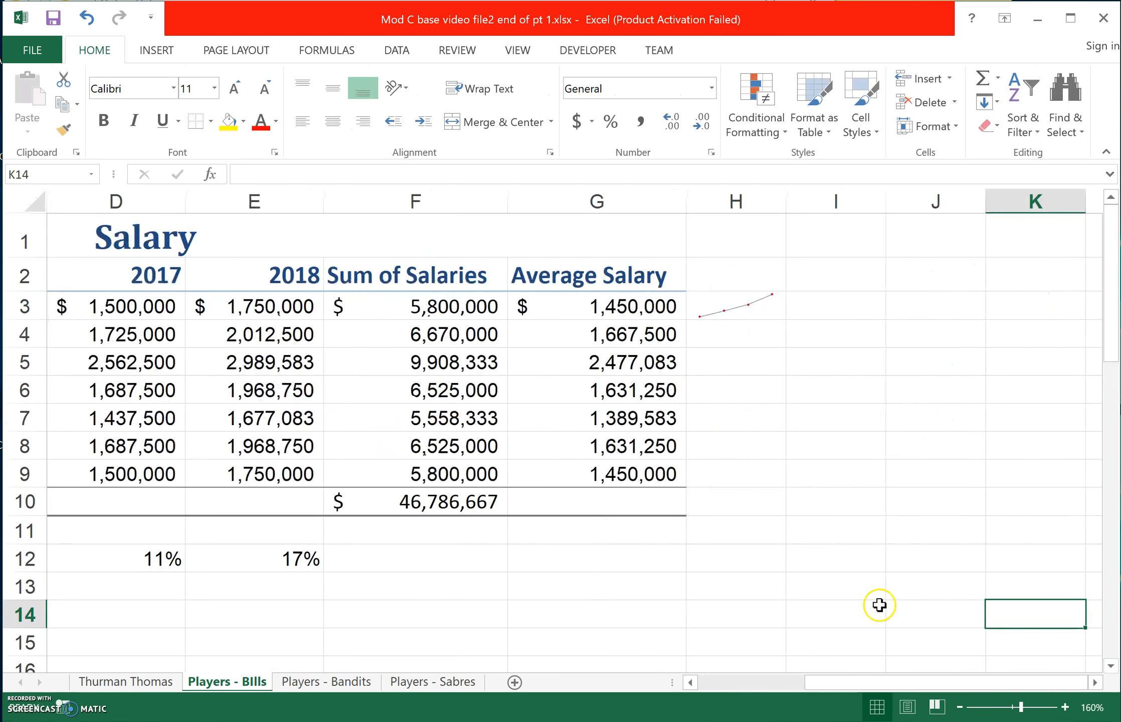
Fill the sparkline from H3 down through H9 for the remaining players
left_click(734, 302)
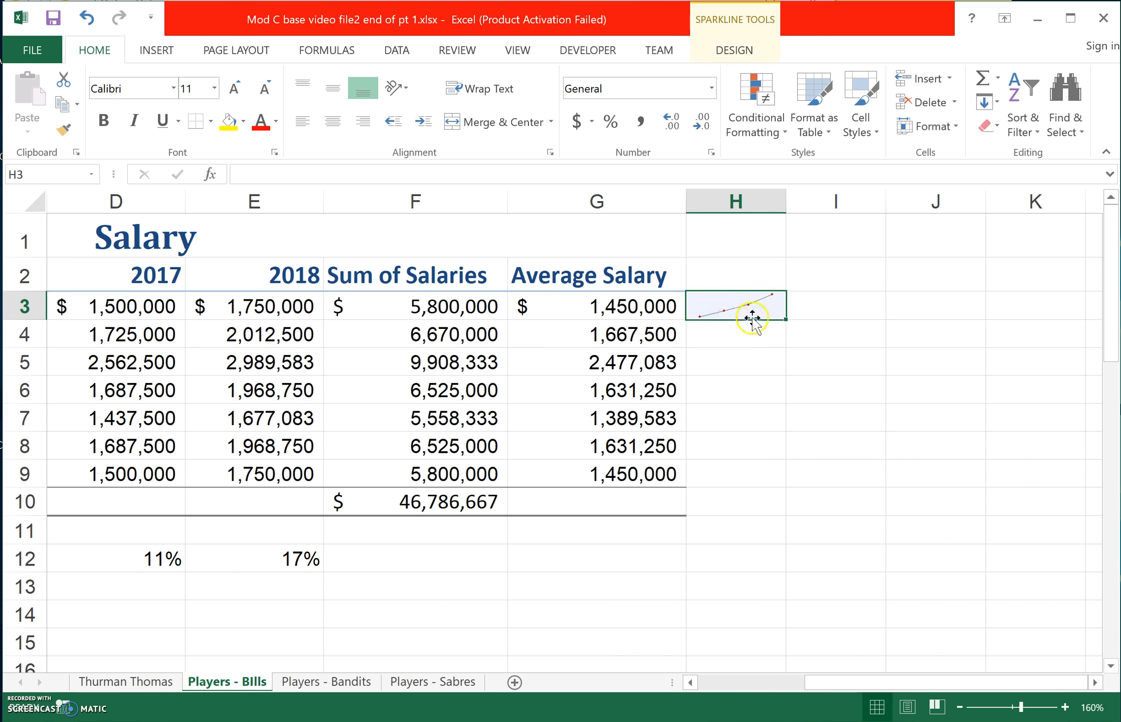
left_click(717, 340)
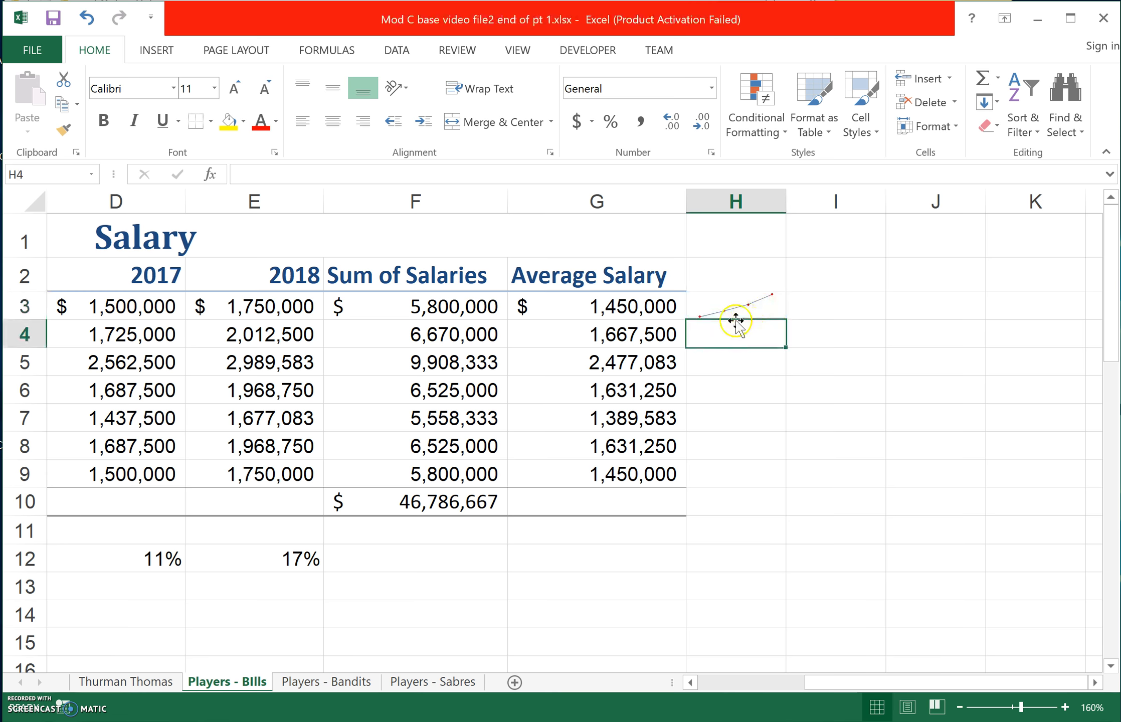
left_click(760, 301)
left_click_drag(785, 319, 801, 482)
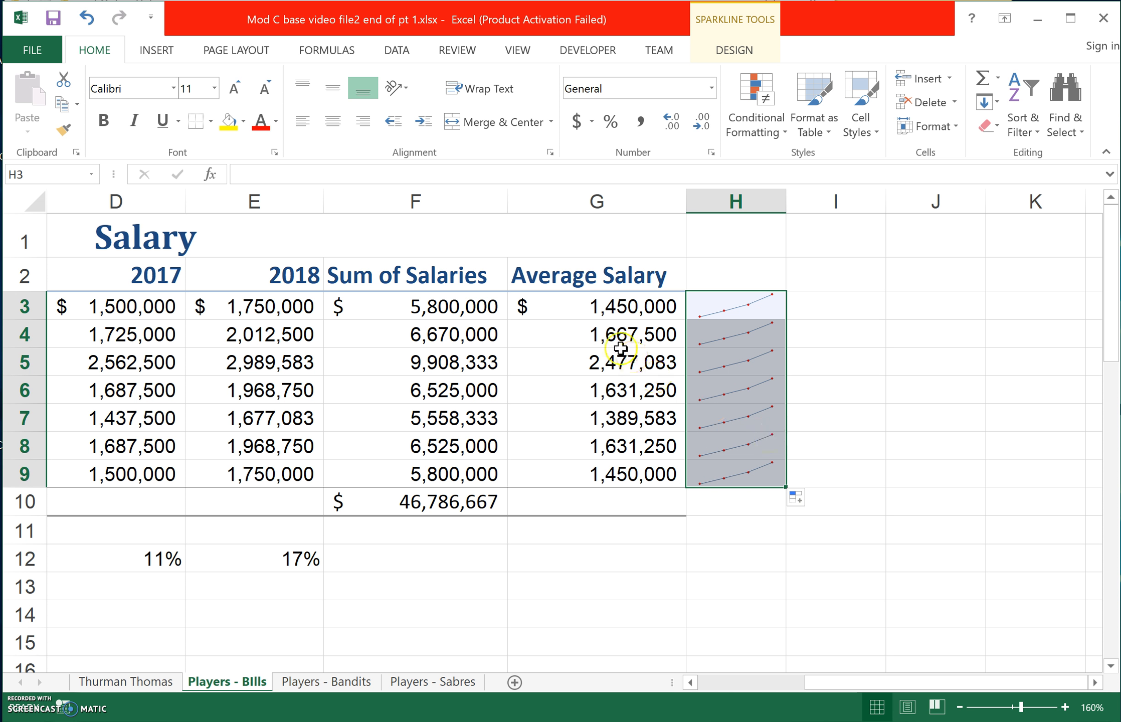
Insert a line sparkline in cell G10 using the average salaries in G3:G9 as its data range
left_click(622, 509)
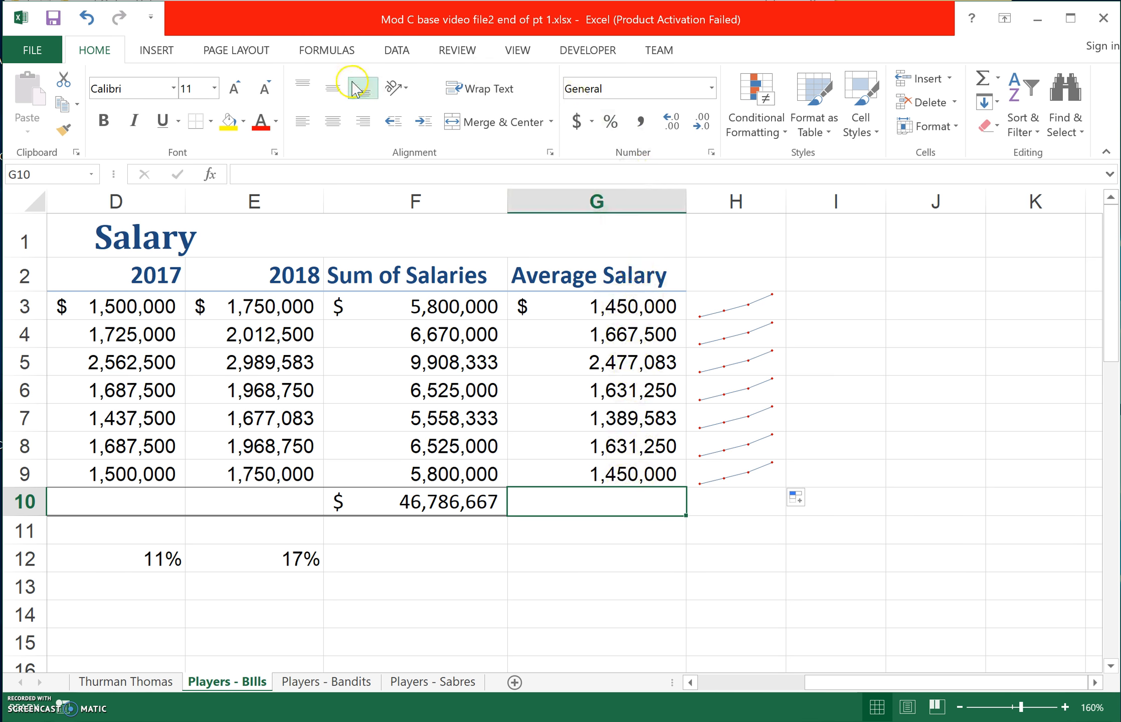
left_click(170, 48)
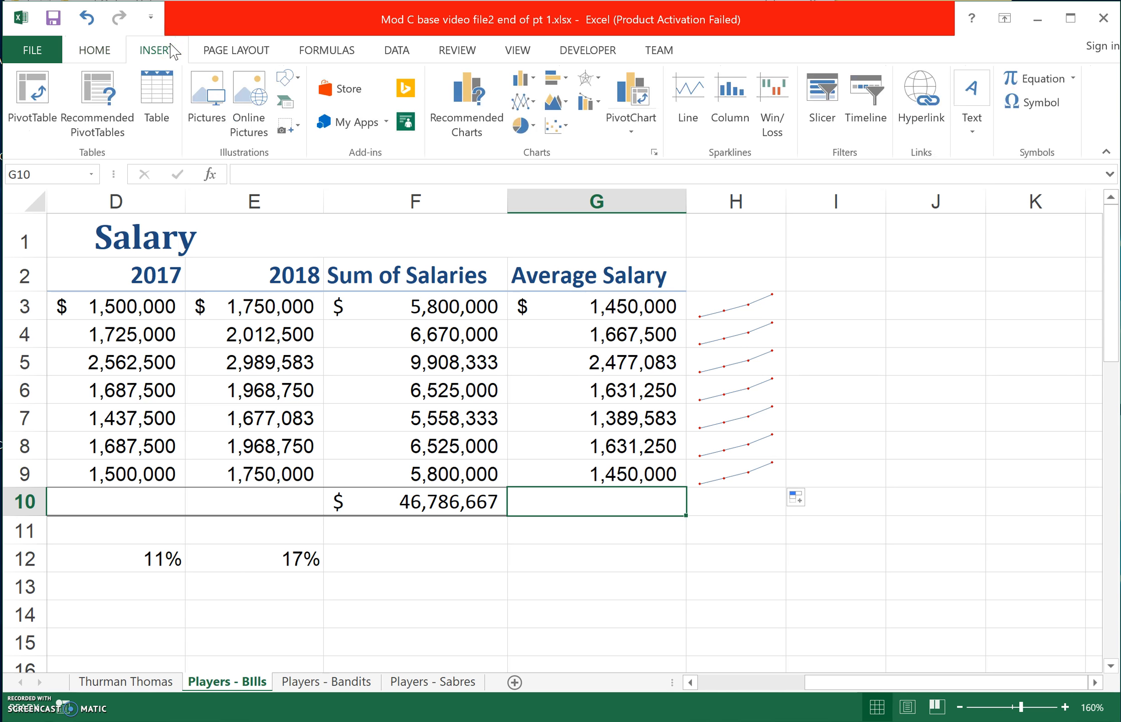
left_click(691, 98)
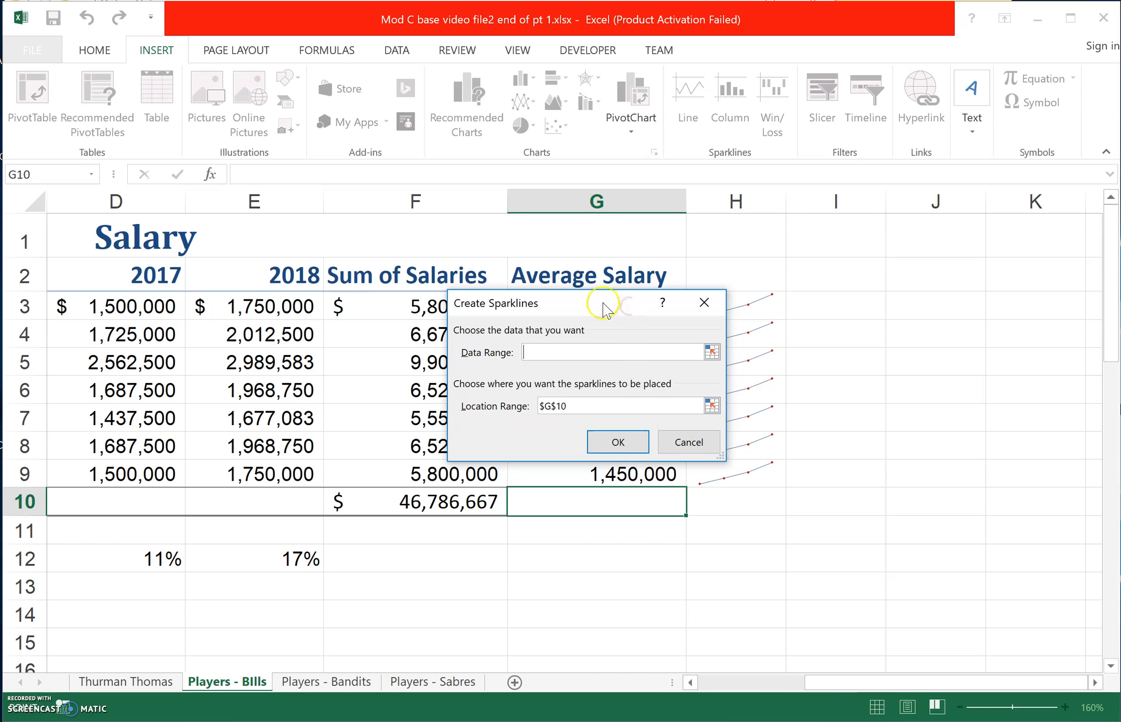
left_click_drag(606, 308, 865, 343)
left_click(646, 307)
left_click_drag(647, 307, 627, 454)
left_click(874, 475)
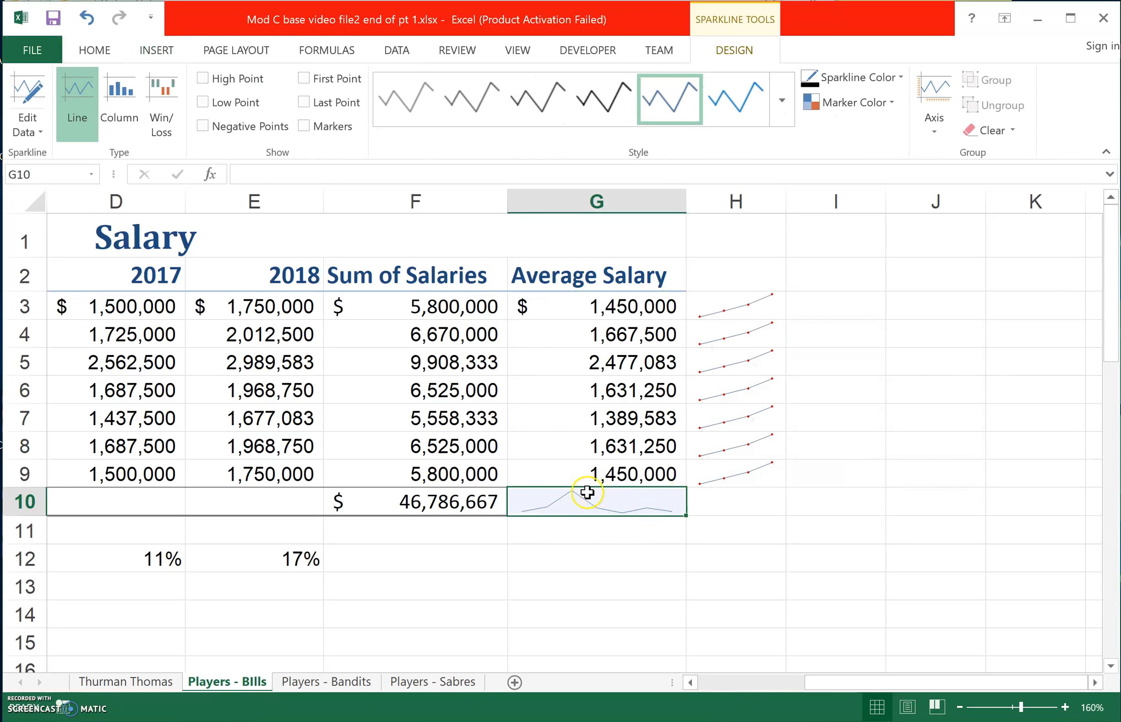
Show markers on the average salary sparkline in G10
left_click(640, 546)
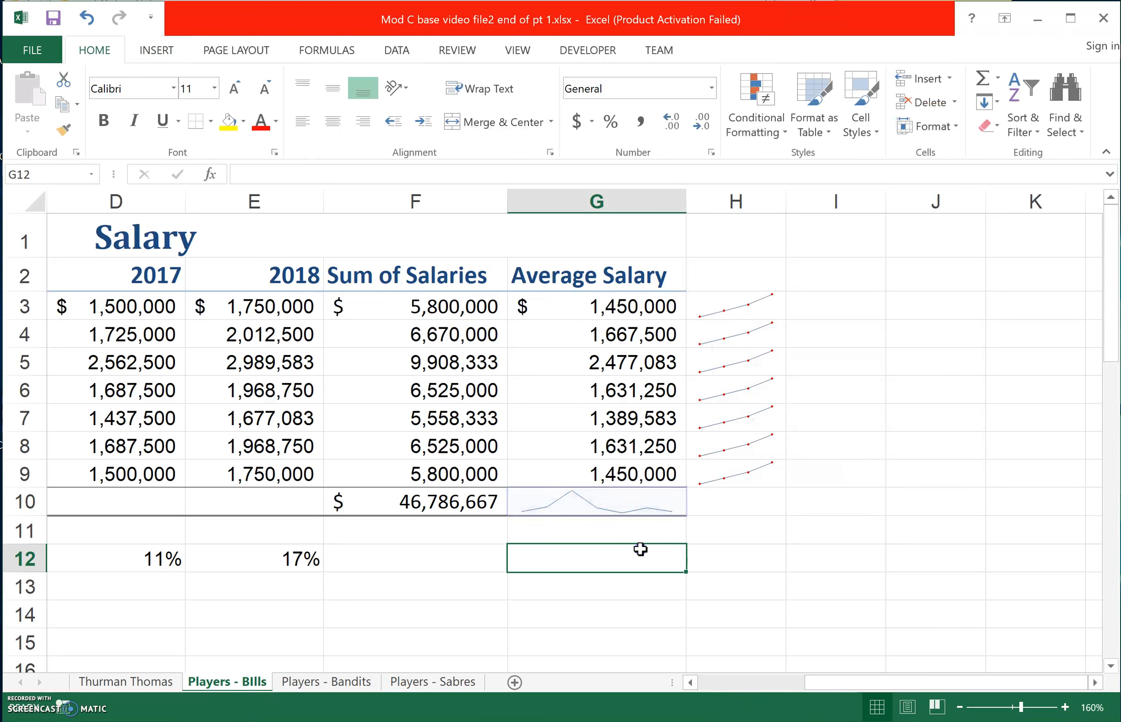
left_click(543, 510)
left_click(304, 126)
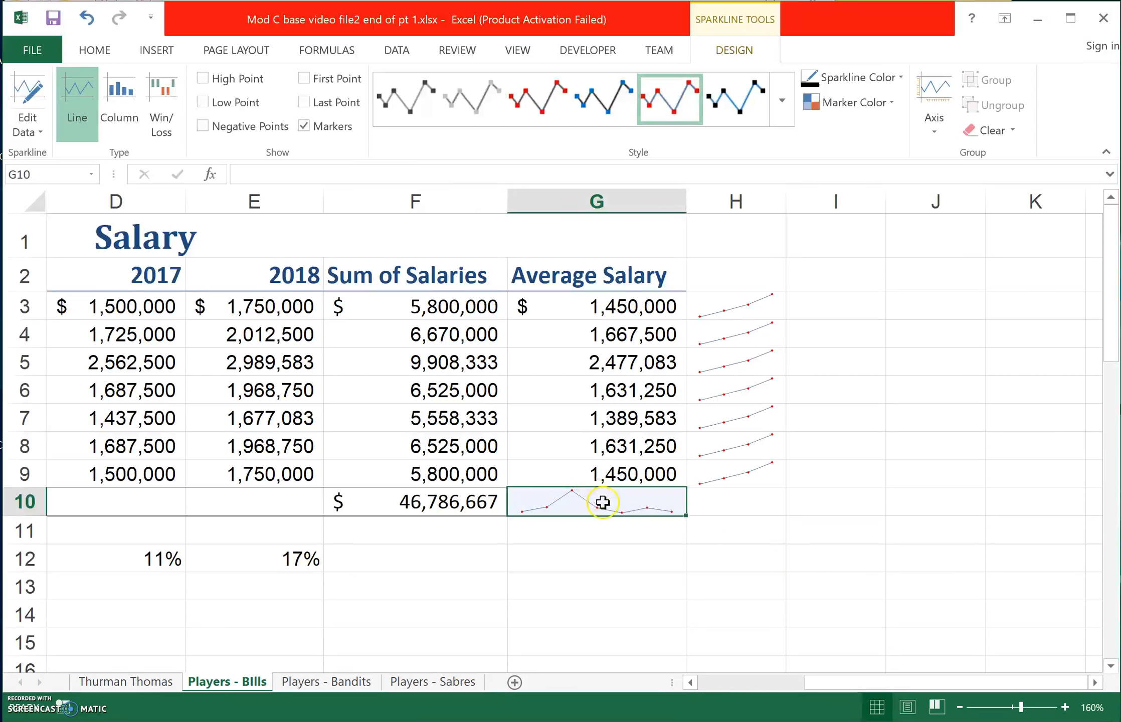
Change the average salary sparkline in G10 from a line to a column sparkline
left_click_drag(911, 683, 812, 698)
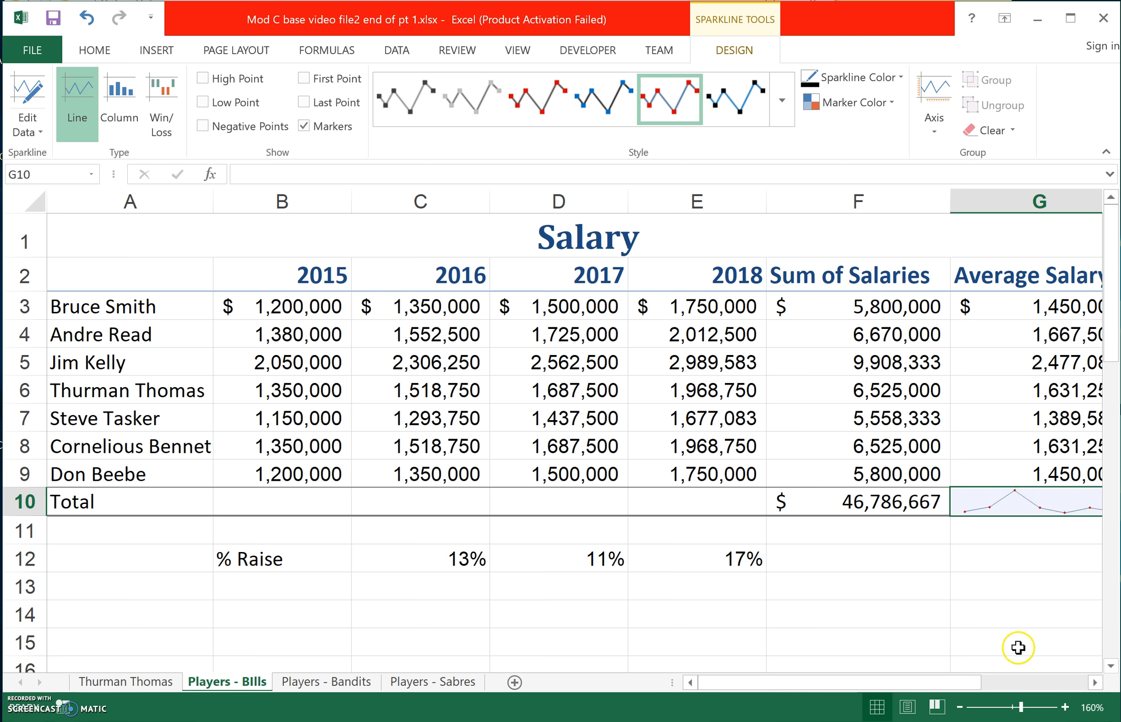
left_click_drag(973, 684, 990, 687)
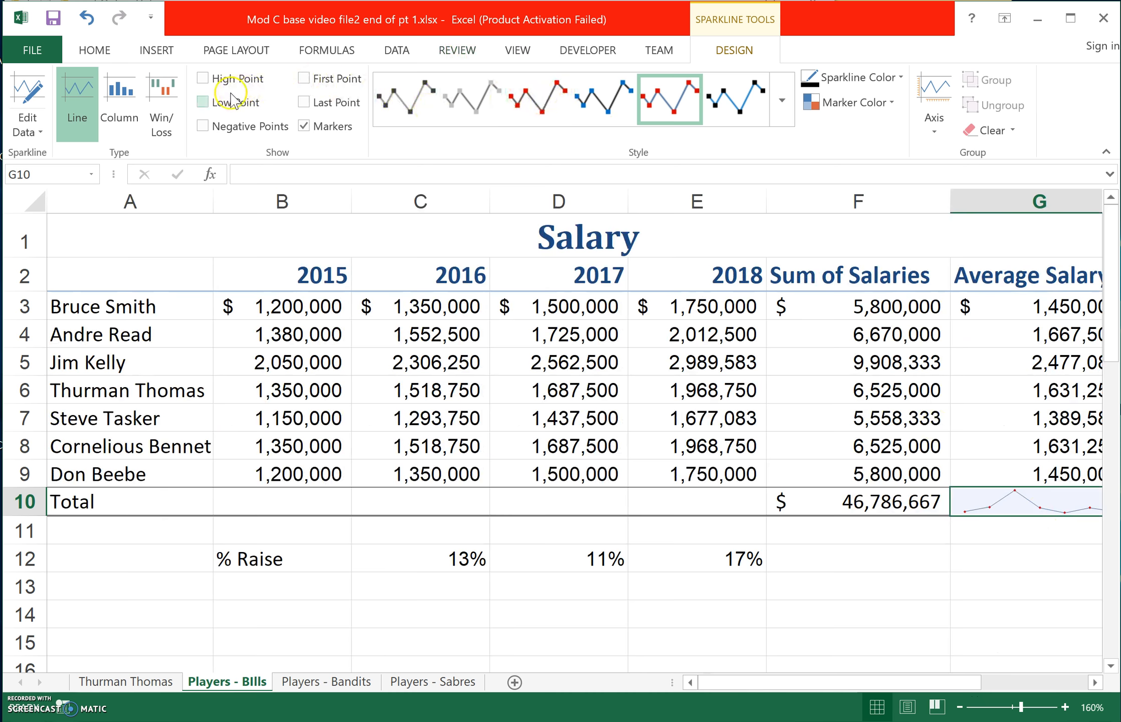
right_click(118, 111)
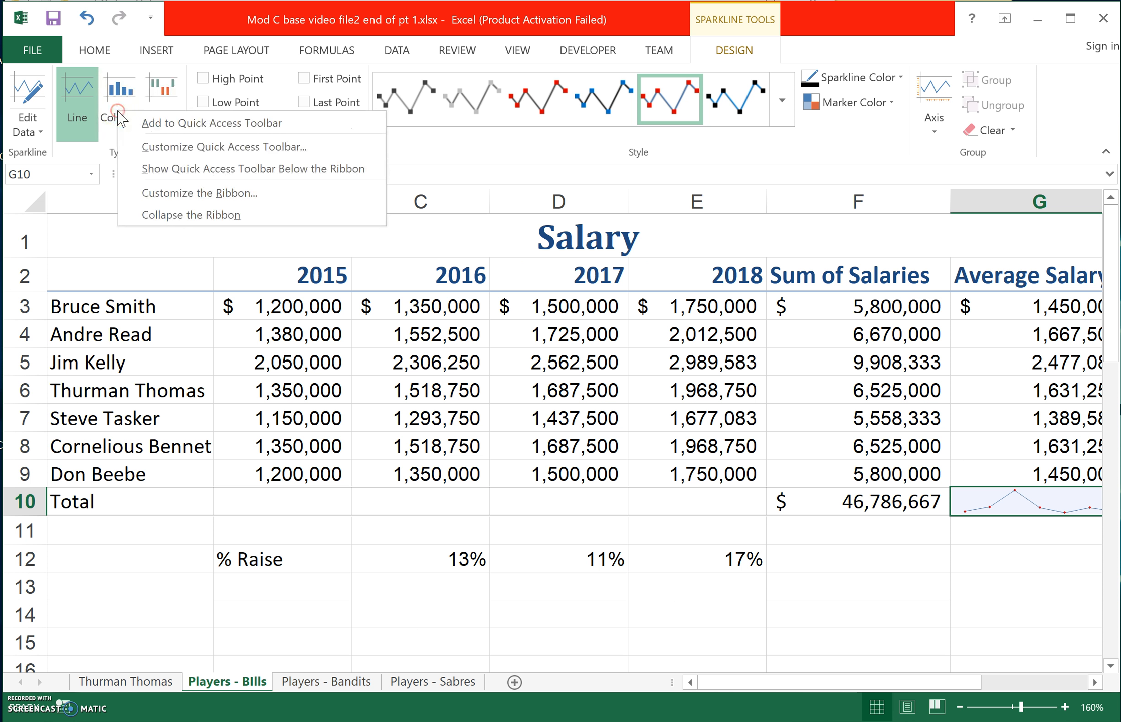
left_click(115, 93)
left_click(116, 93)
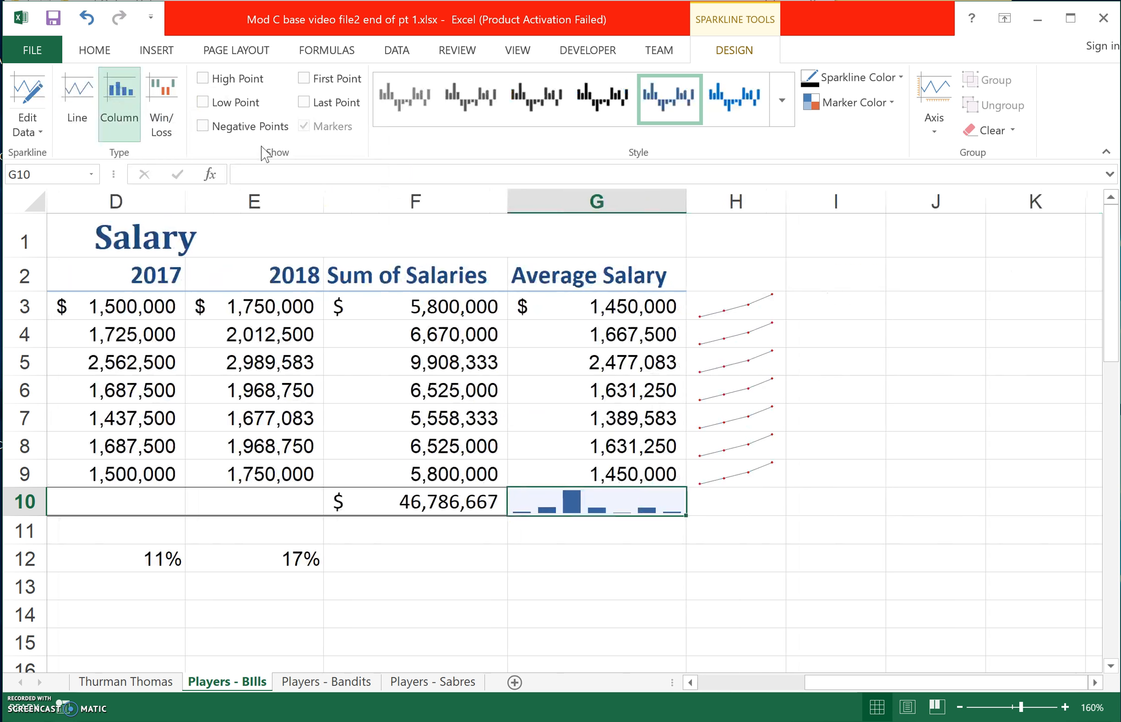
left_click(647, 542)
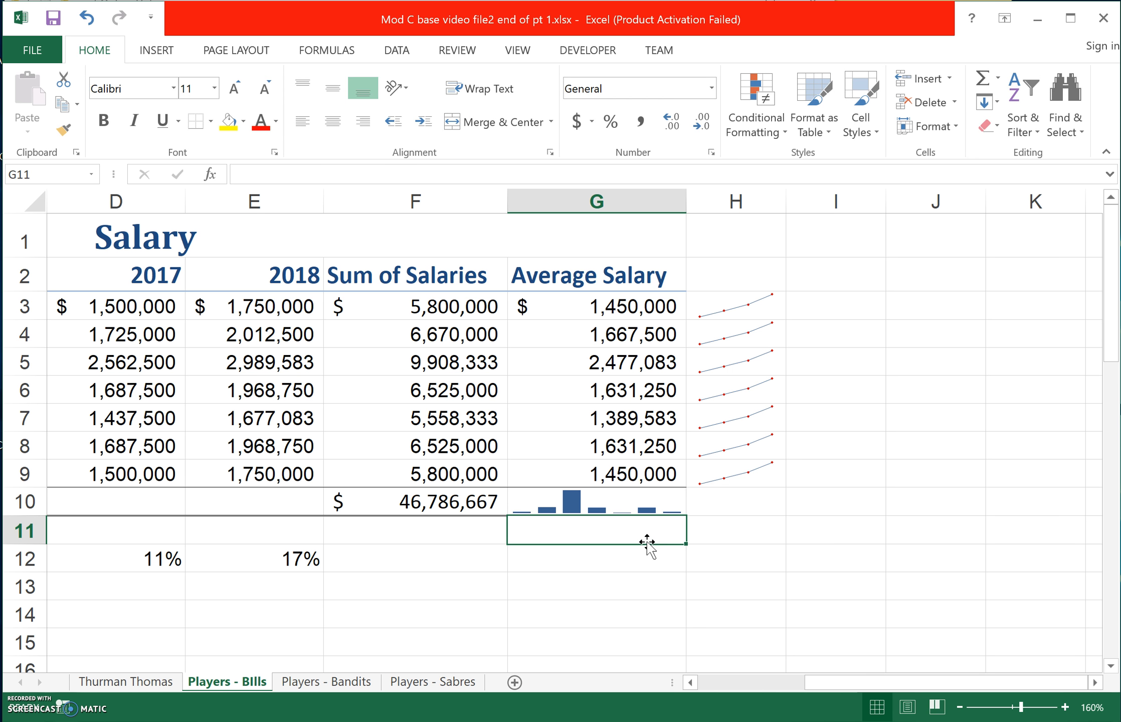
Set the sparkline color of the column sparkline in G10 to the standard orange
key("Up")
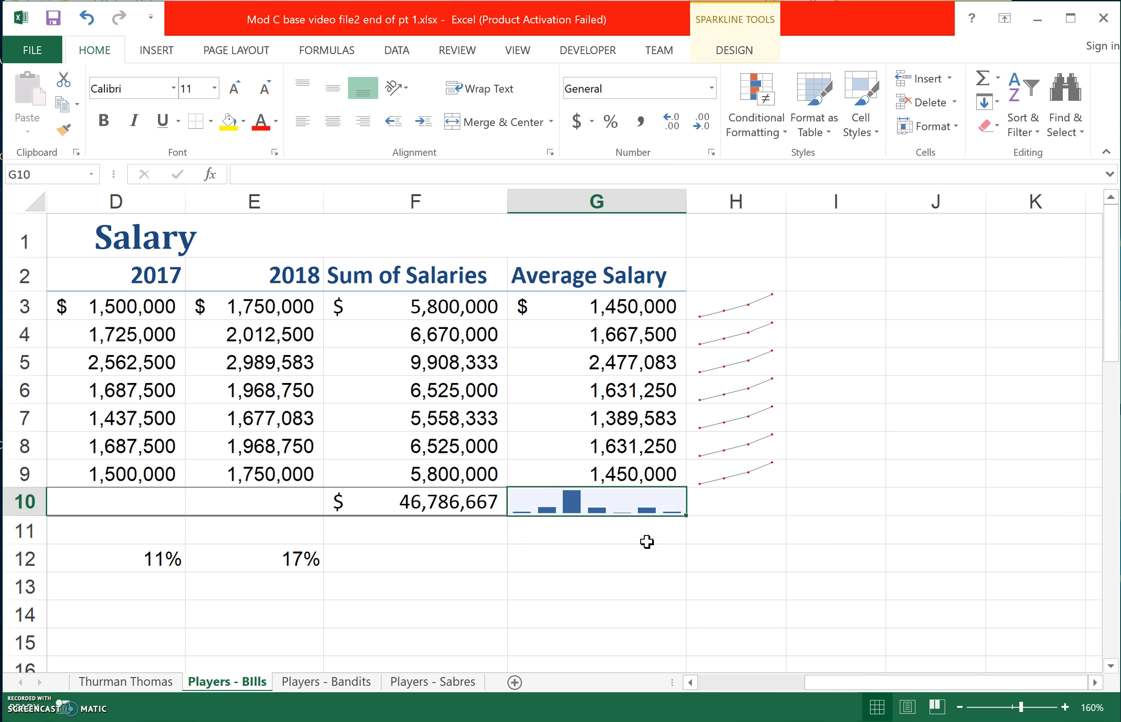
left_click(727, 52)
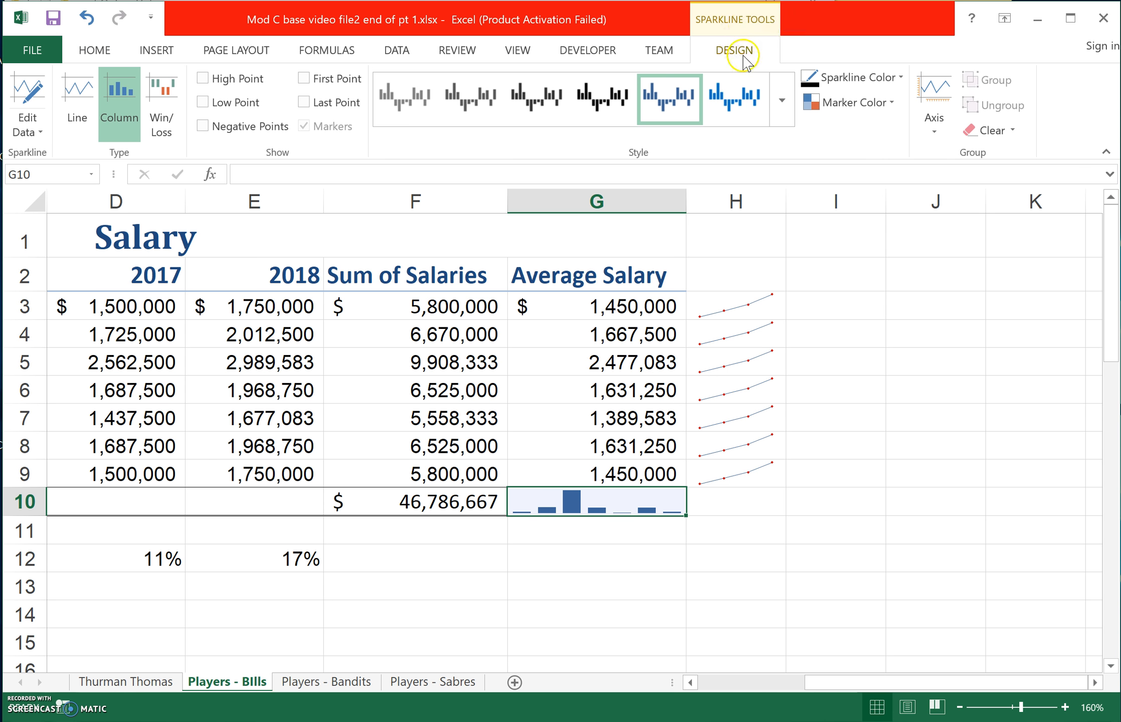
left_click(852, 103)
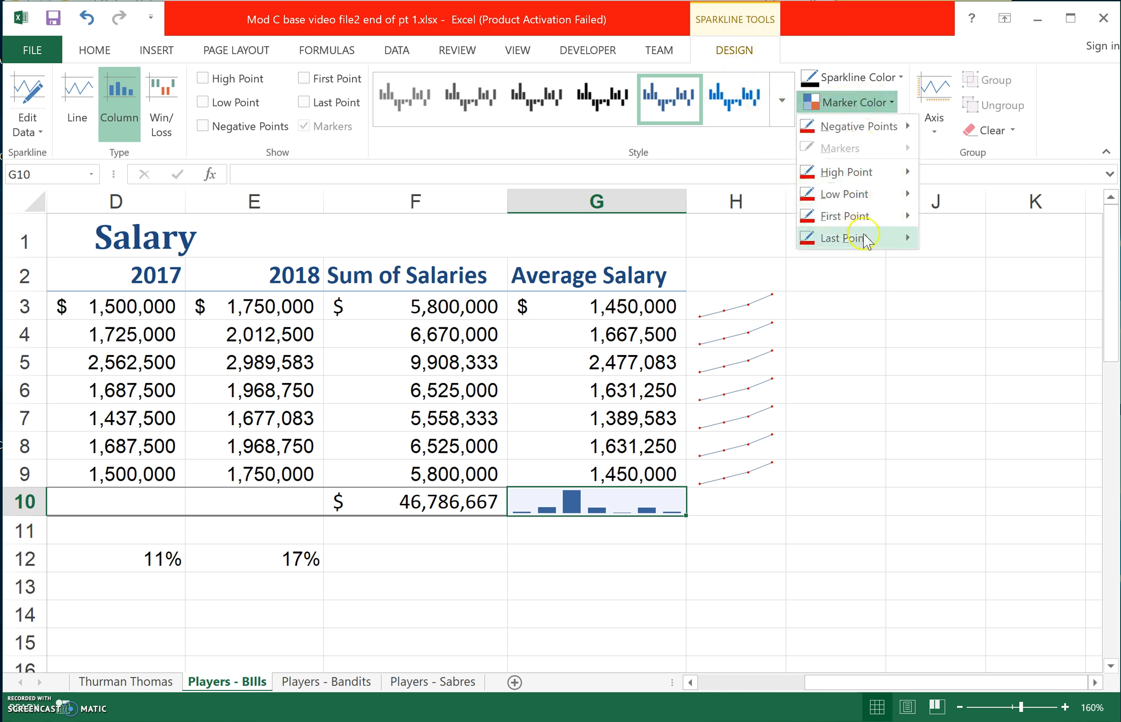
left_click(900, 80)
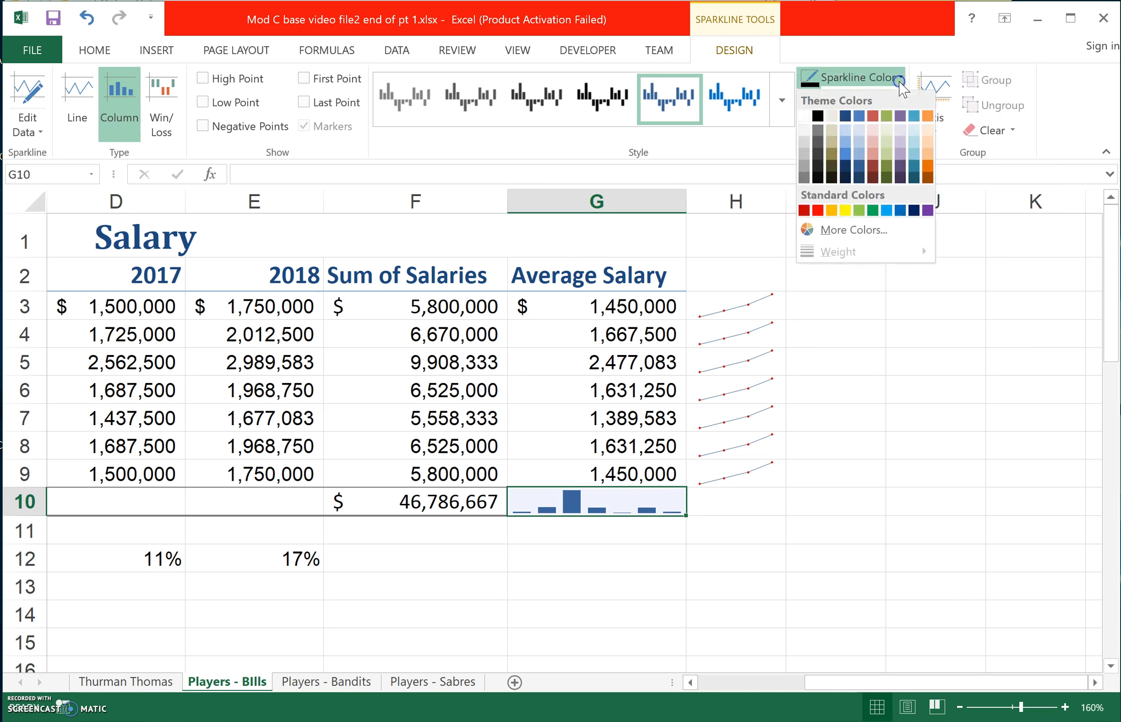
left_click(831, 210)
left_click(707, 525)
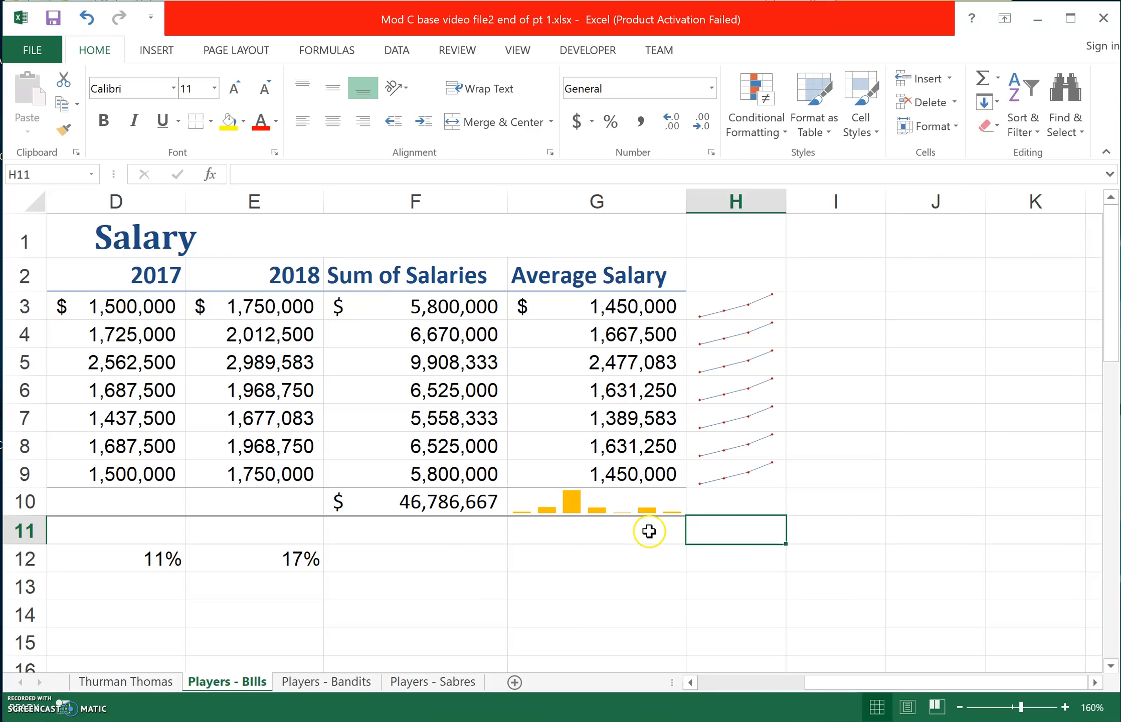
right_click(645, 507)
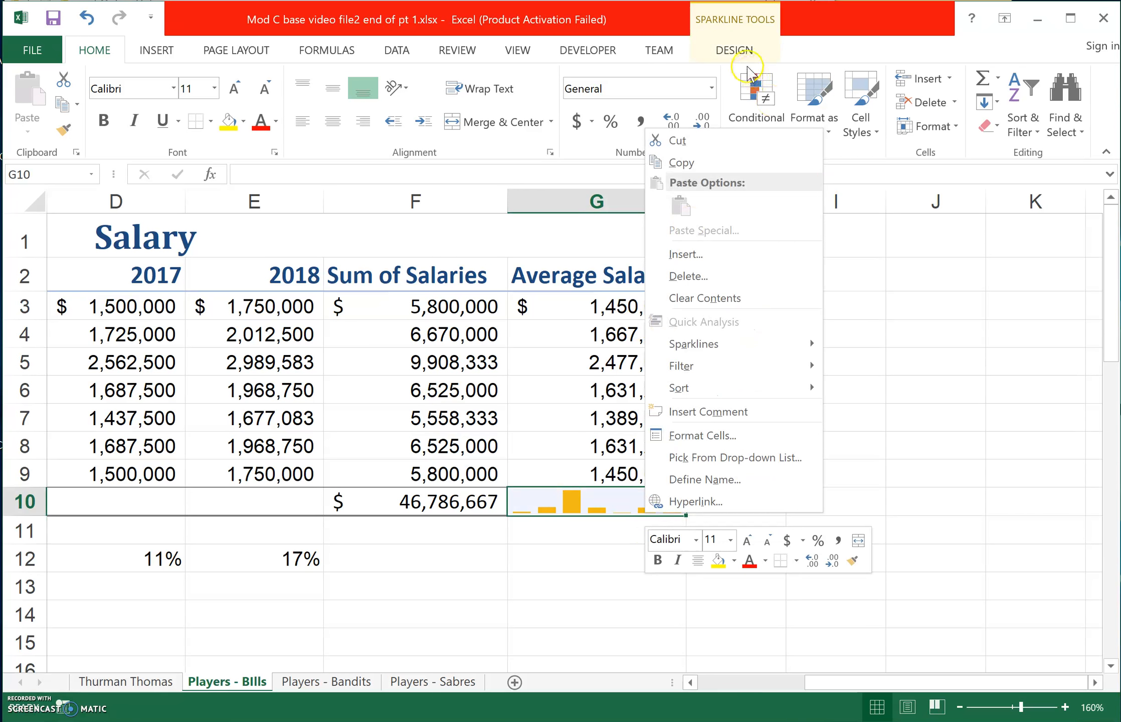
left_click(742, 50)
left_click(761, 52)
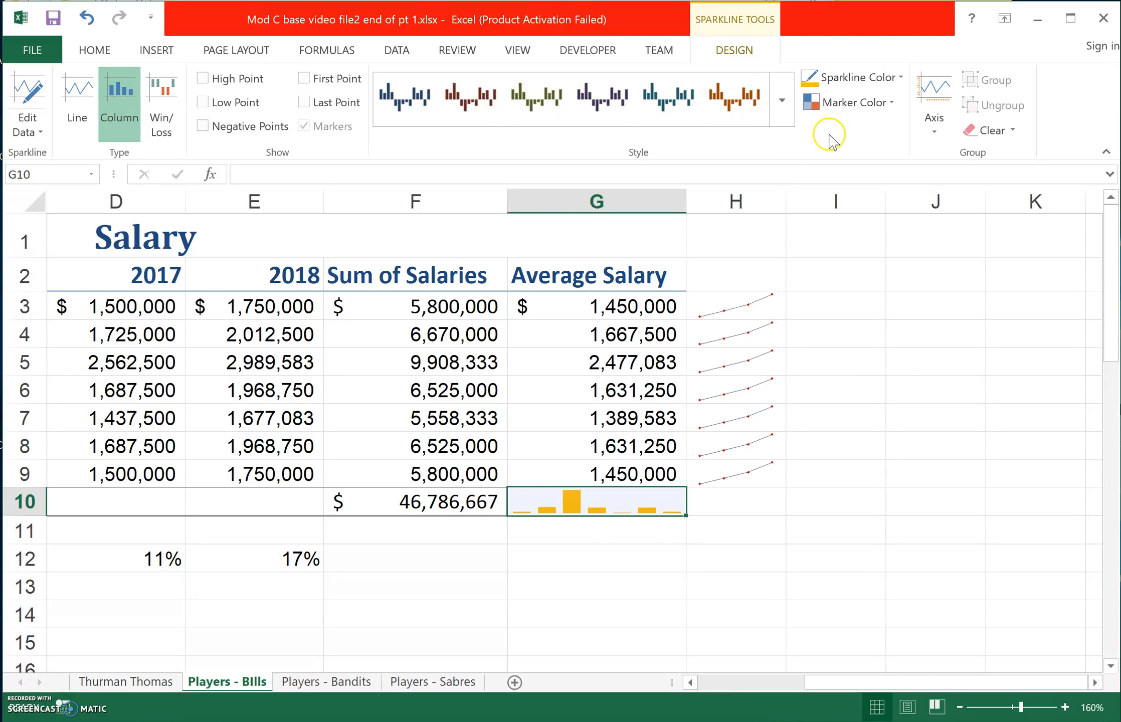
left_click(642, 198)
left_click(737, 364)
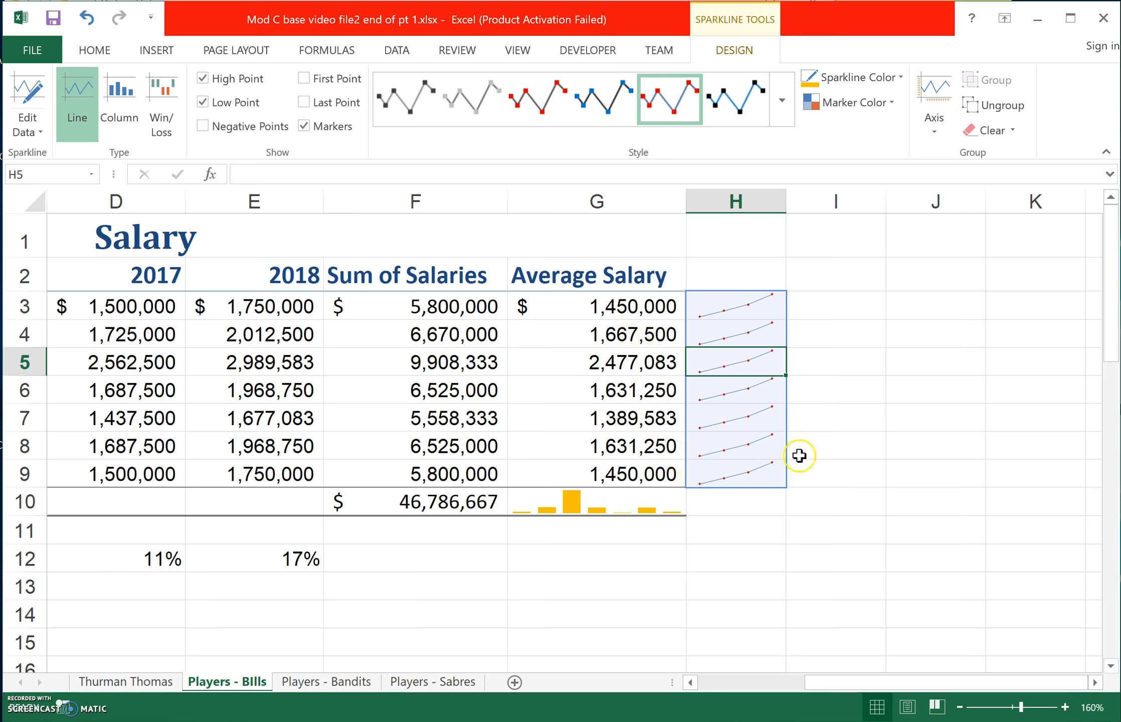
left_click(799, 454)
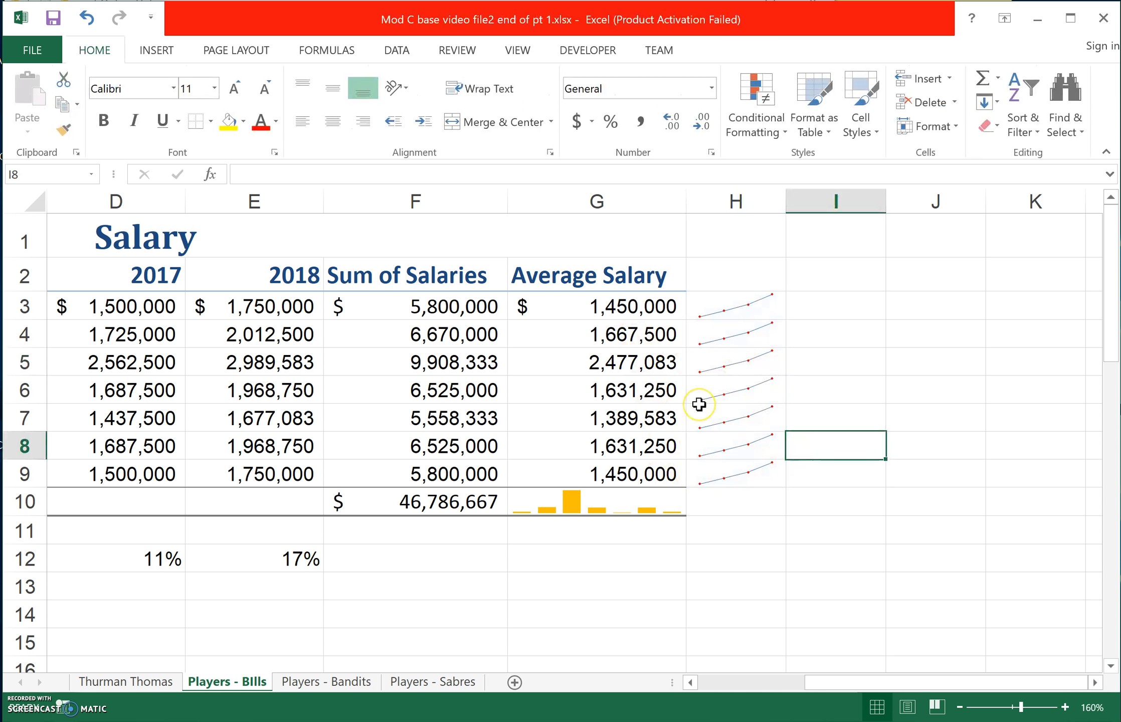
Insert a line sparkline in cell F11 using the salary sums in F3:F9 as its data range
left_click(484, 524)
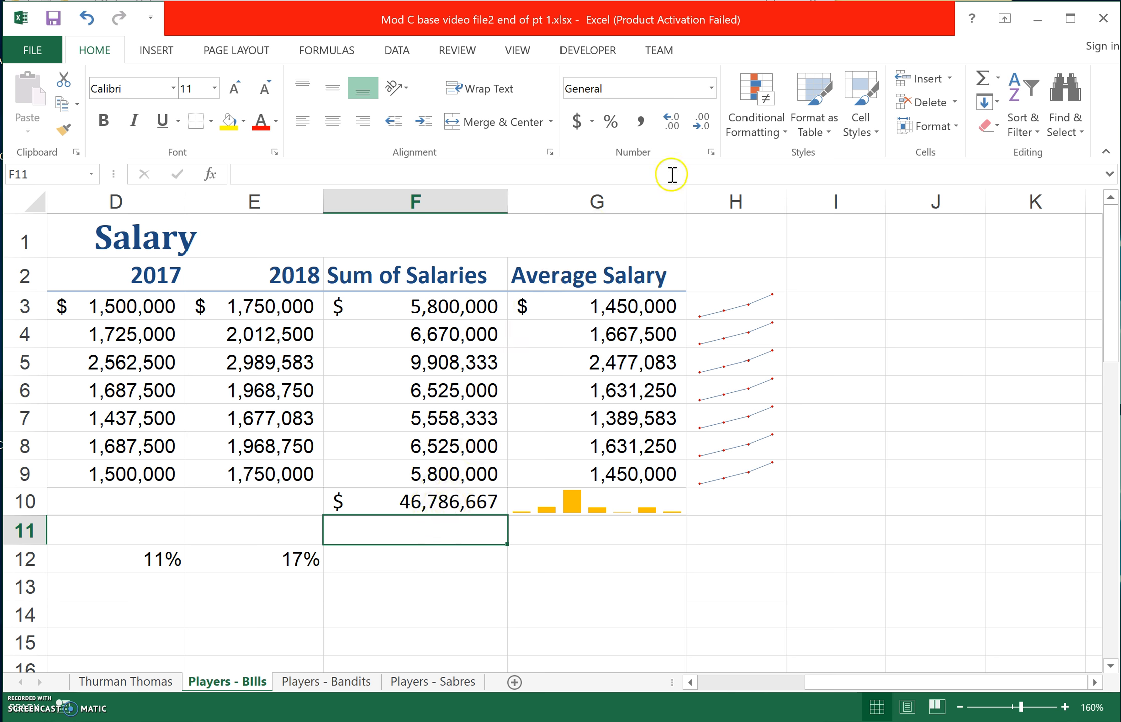
left_click(163, 49)
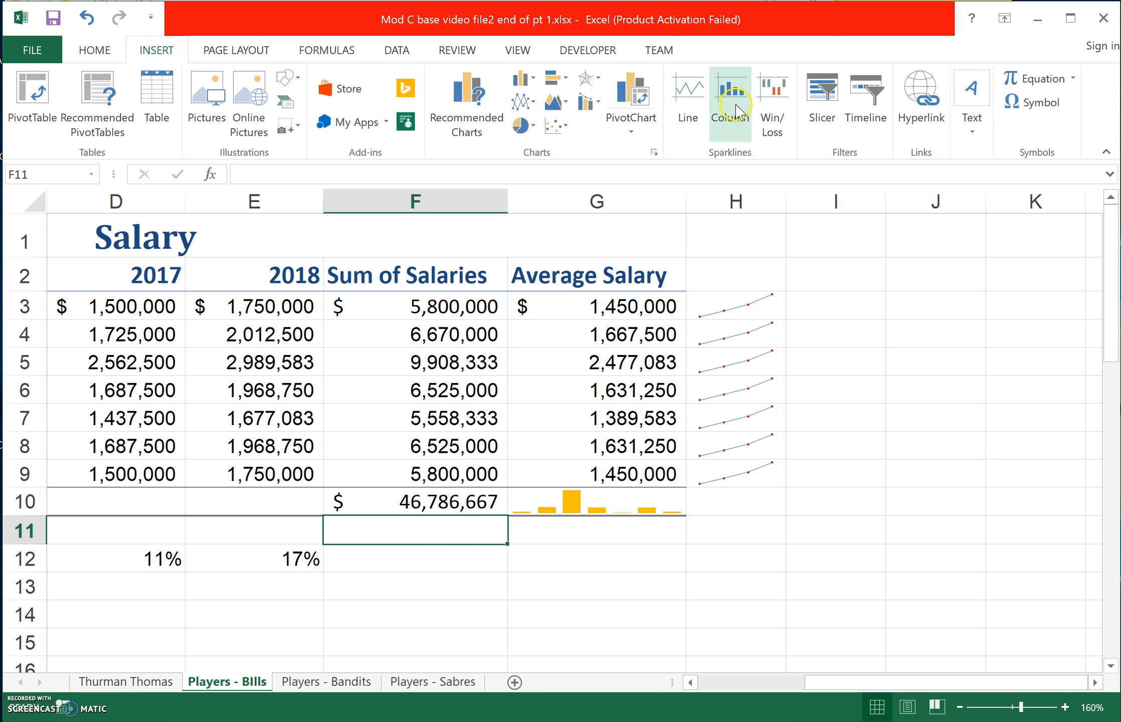
left_click(689, 103)
left_click_drag(416, 303, 452, 478)
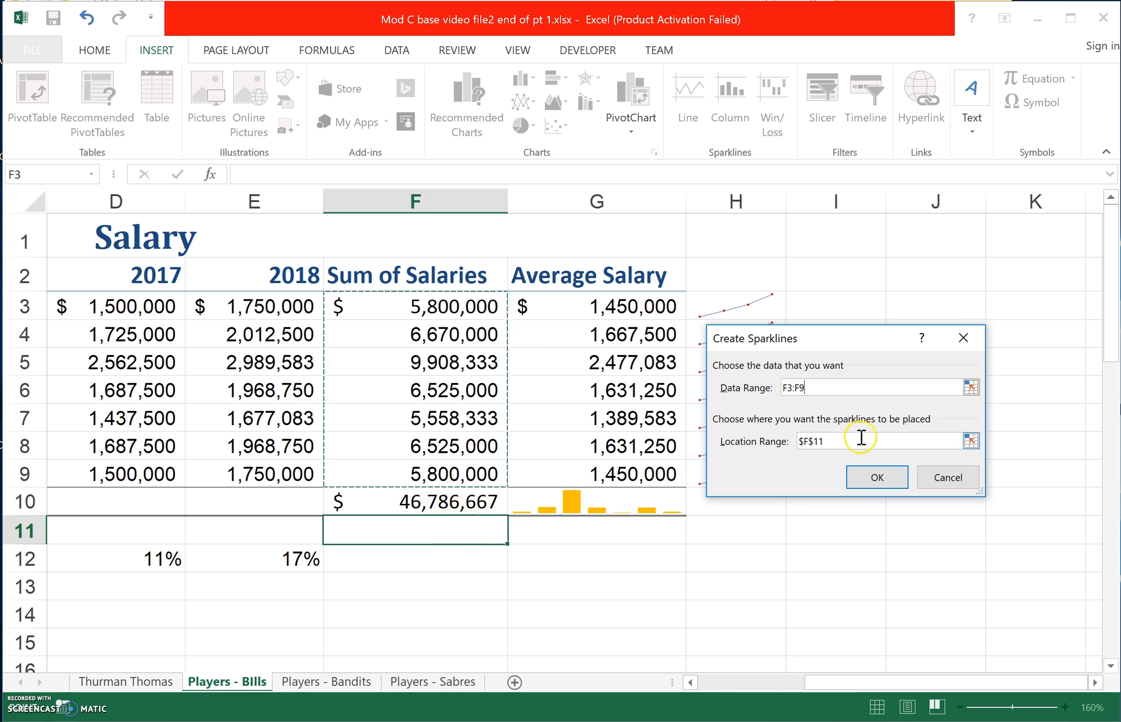
left_click(881, 475)
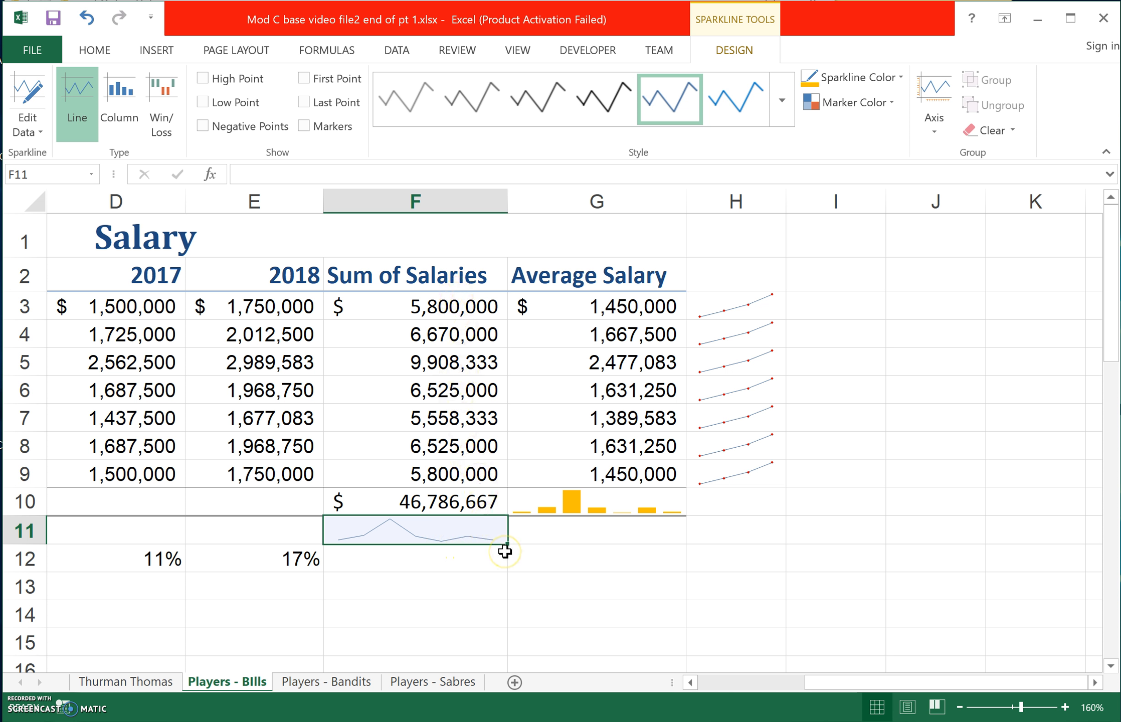
left_click(305, 126)
left_click(305, 103)
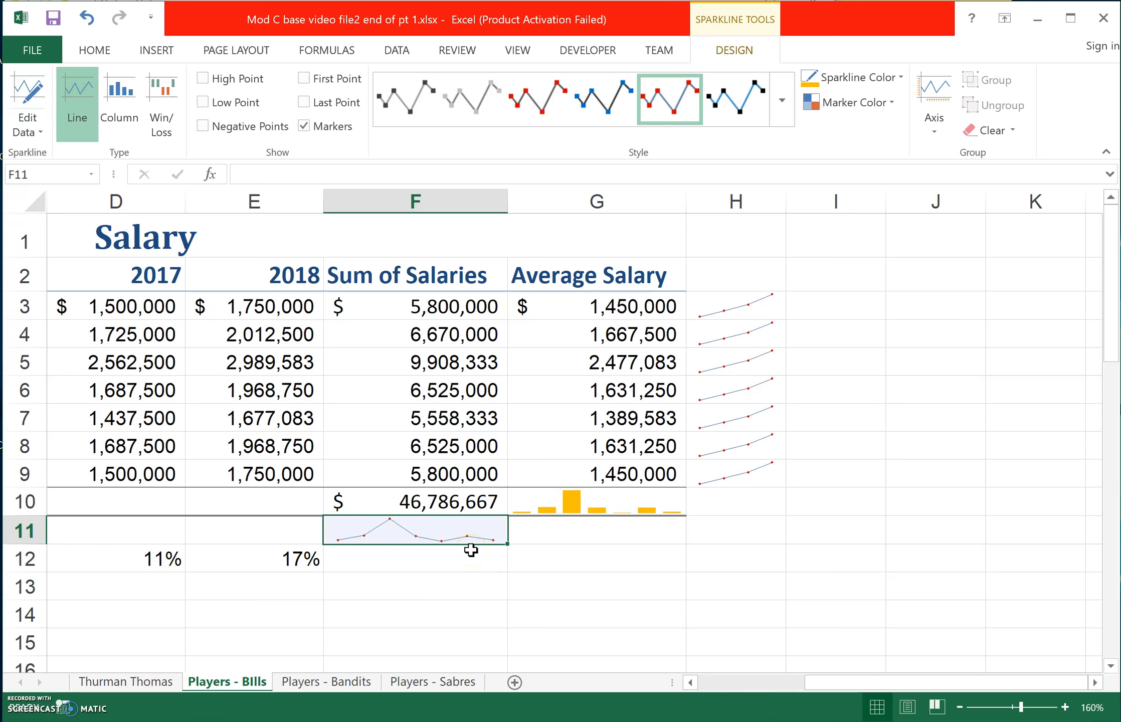
left_click(303, 126)
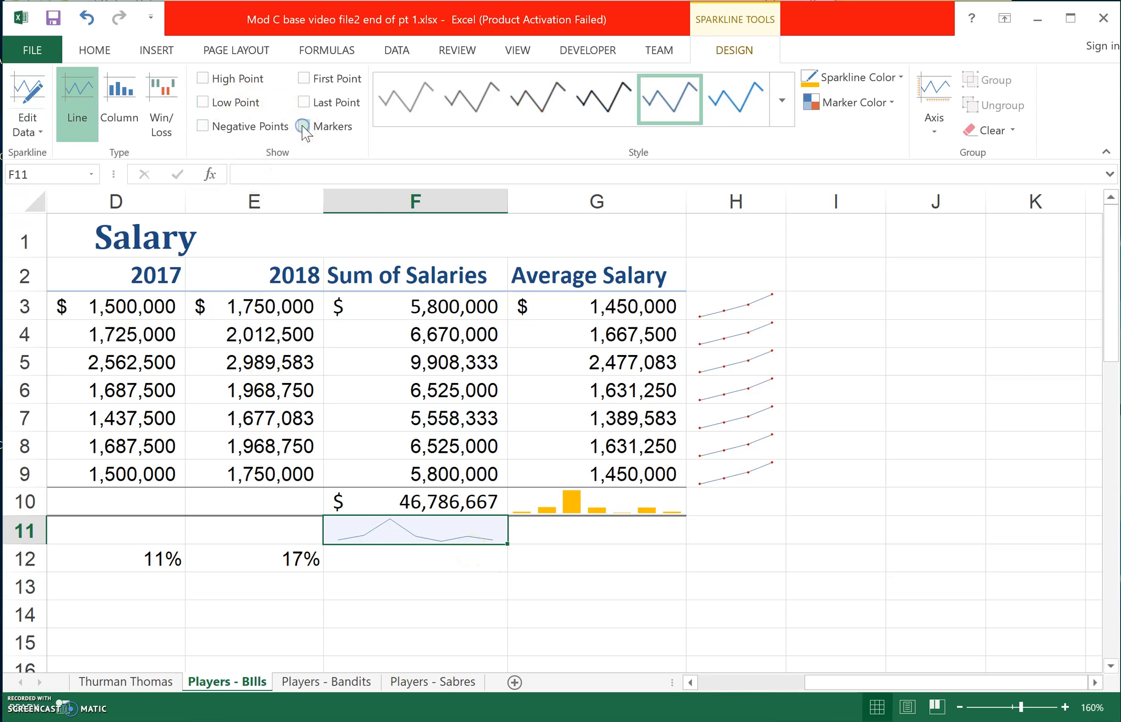
Highlight only the low point on the sum of salaries sparkline in F11
left_click(227, 103)
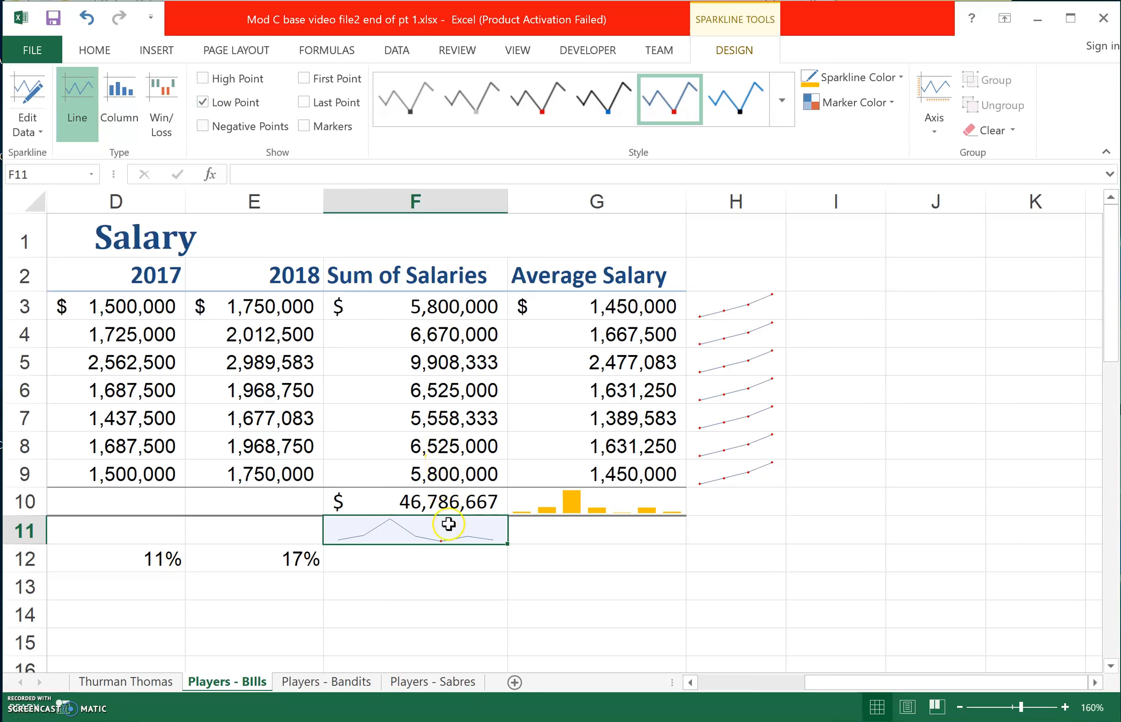
left_click(441, 559)
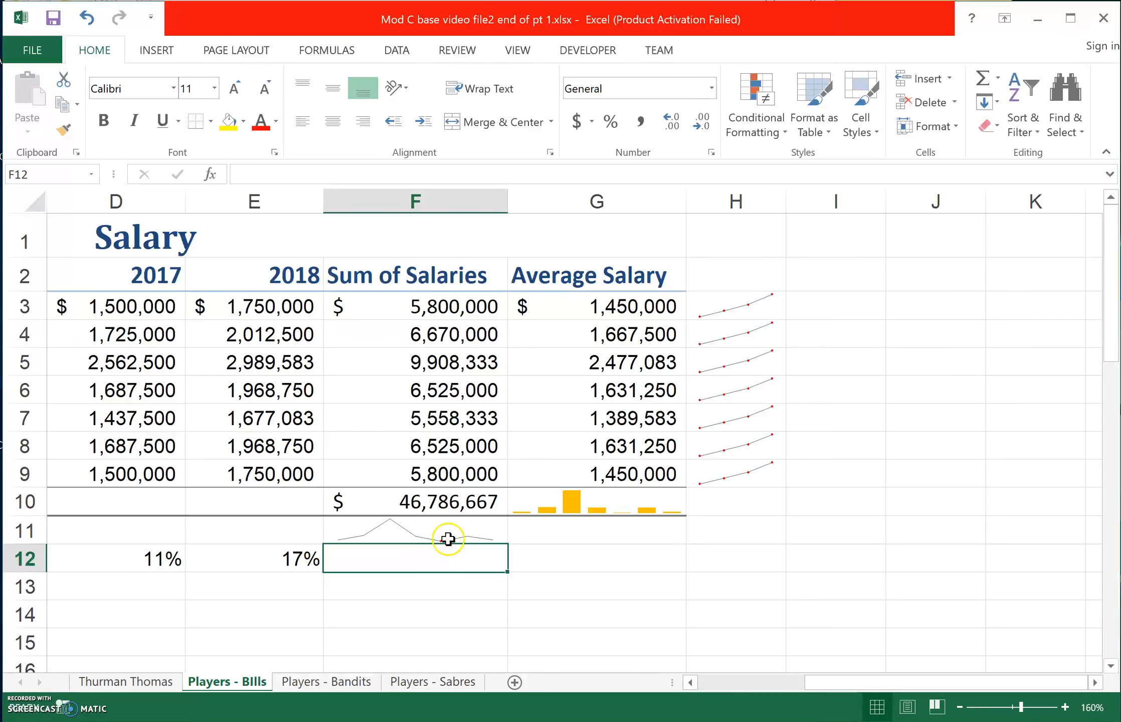
right_click(411, 531)
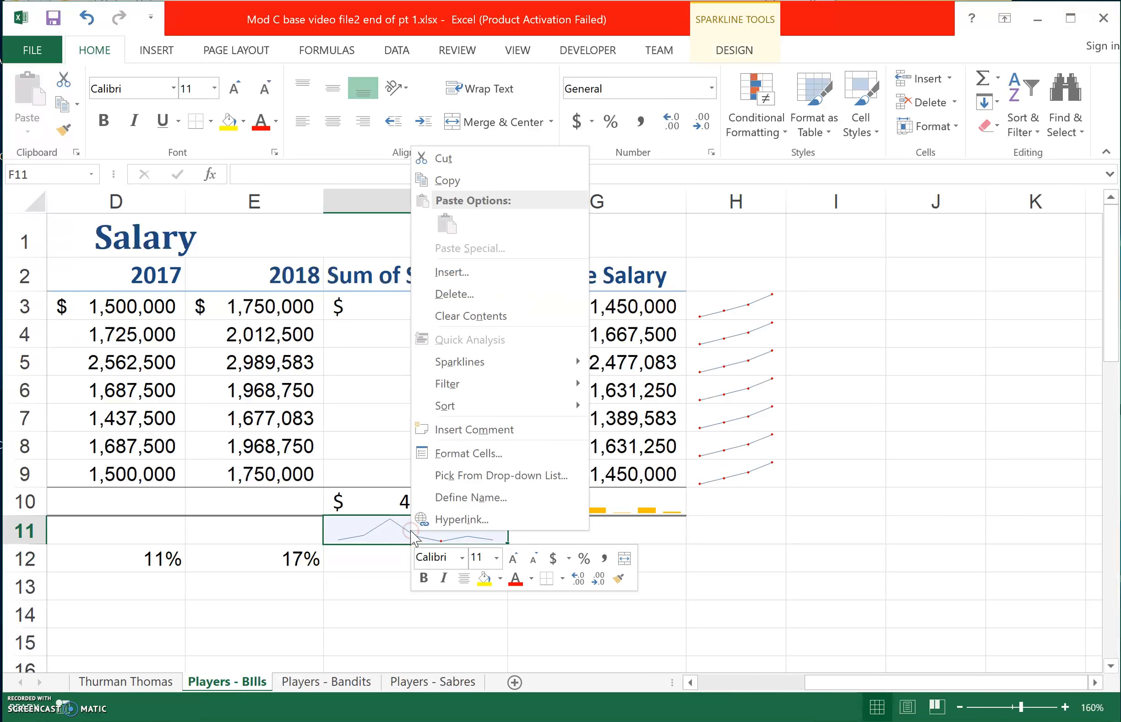
left_click(371, 522)
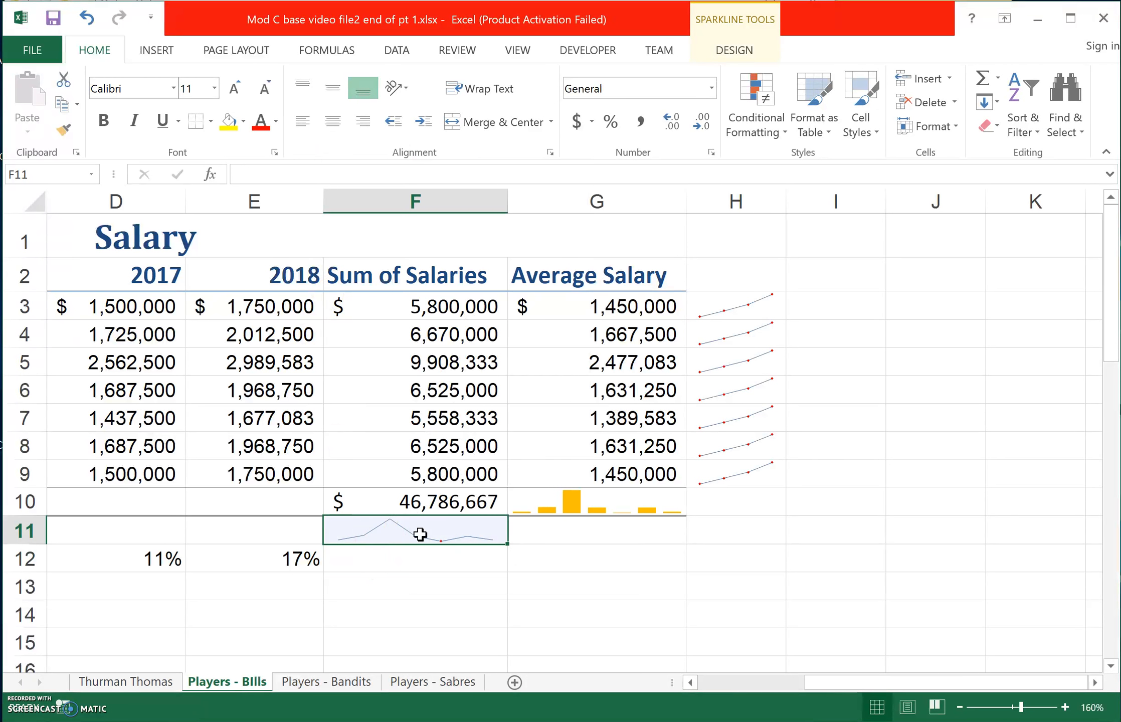
left_click(654, 551)
left_click(647, 246)
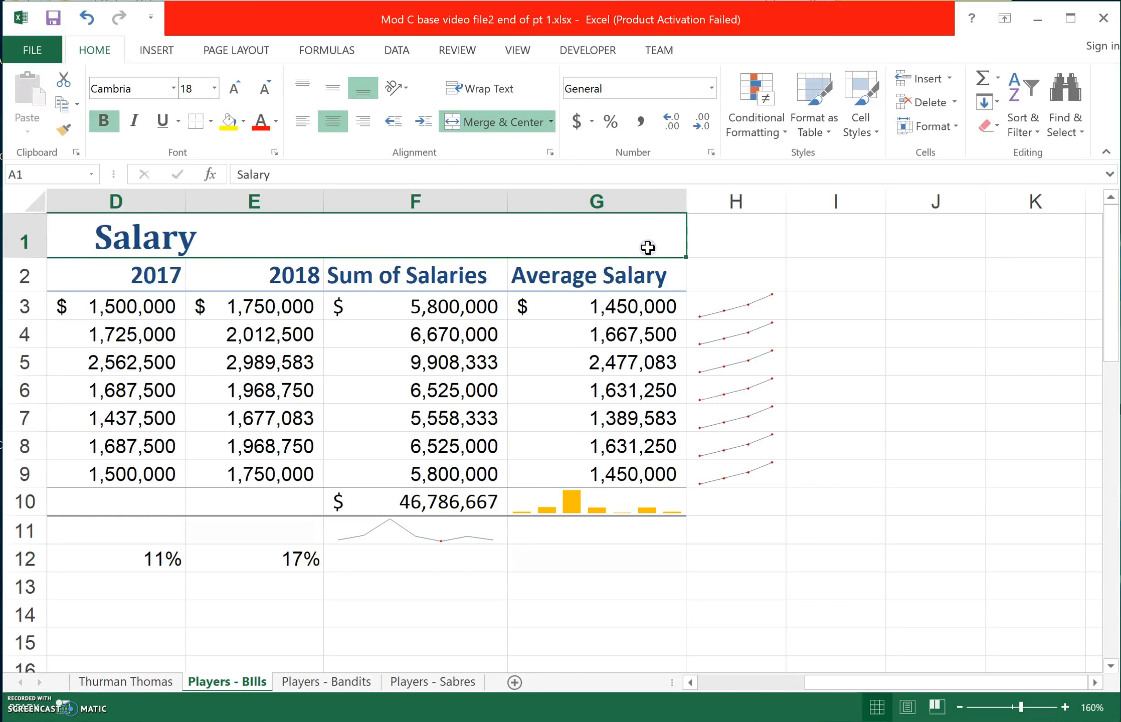